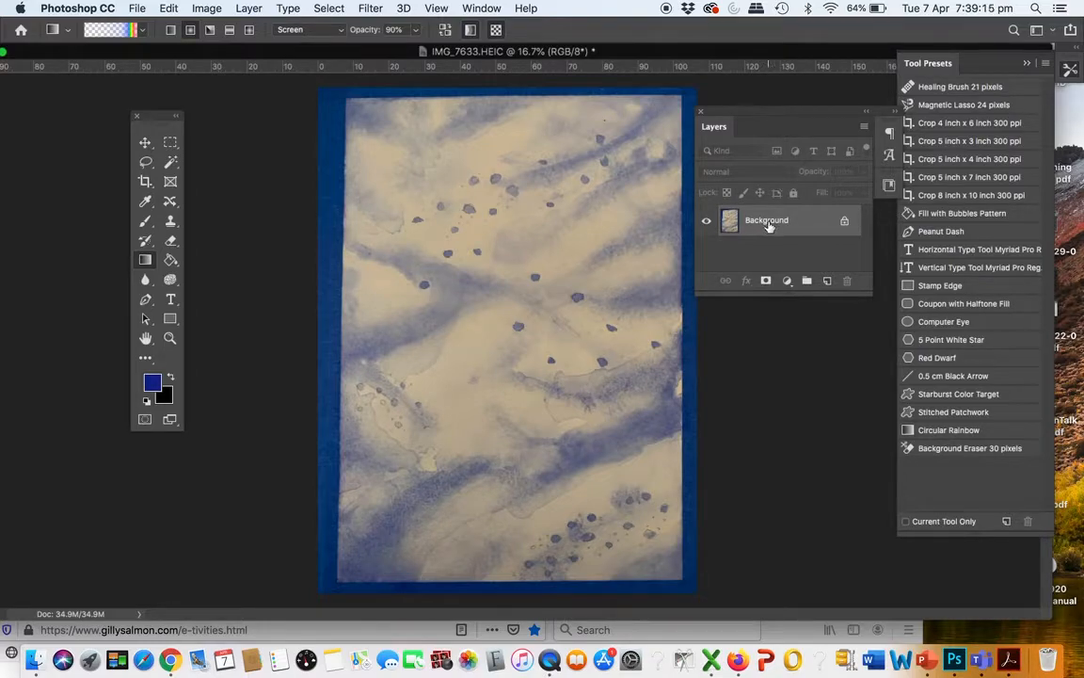
# Convert the Background into a regular layer with the default name and add a new empty layer above it.
pyautogui.doubleClick(767, 222)
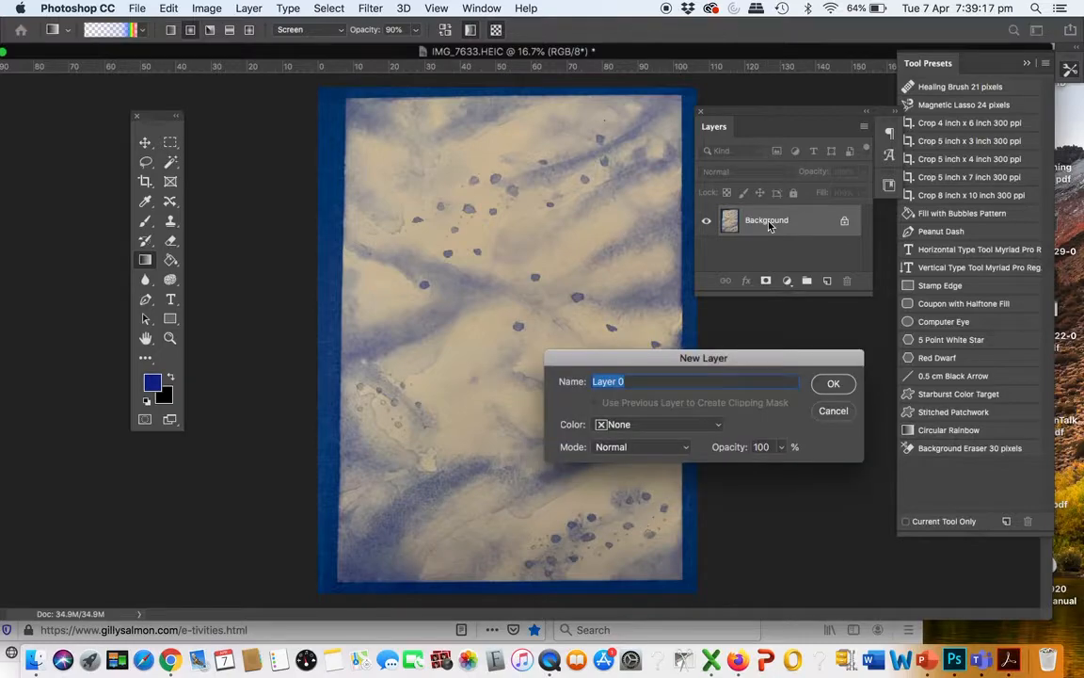
pyautogui.click(833, 383)
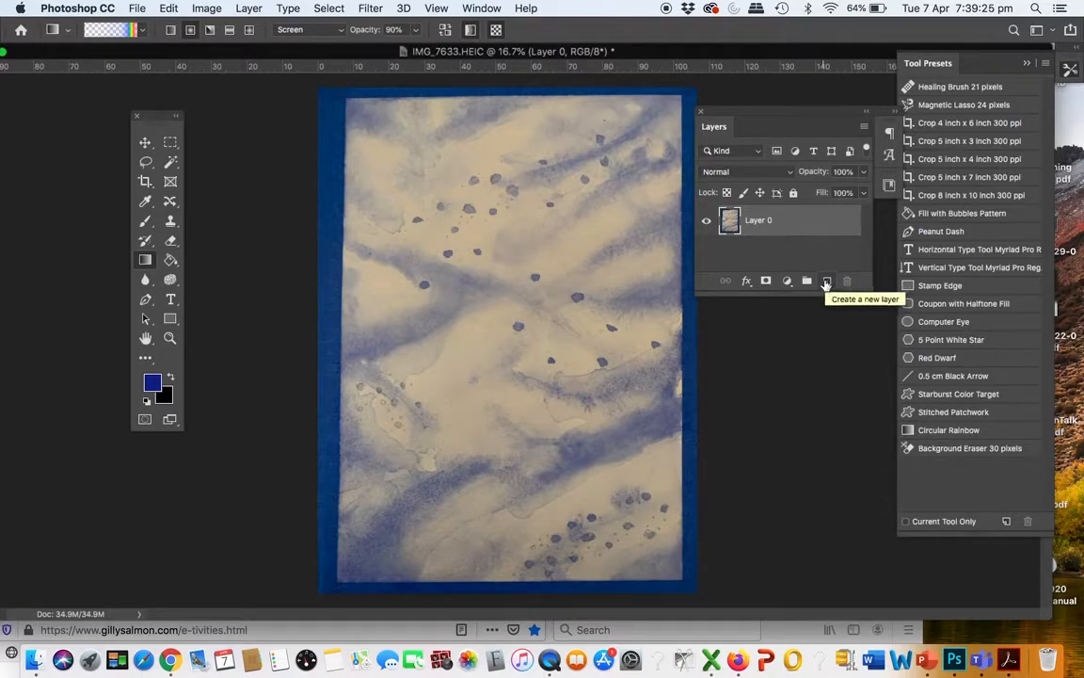
pyautogui.click(828, 282)
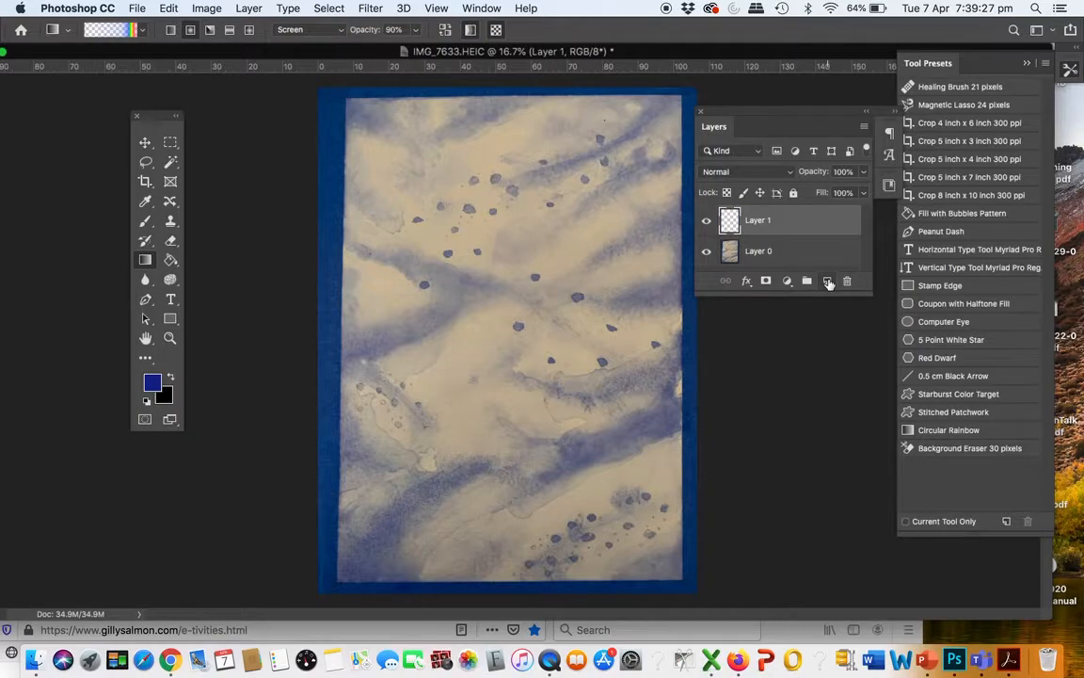
# Fill the new empty layer with blue 19289b using the Paint Bucket.
pyautogui.click(168, 261)
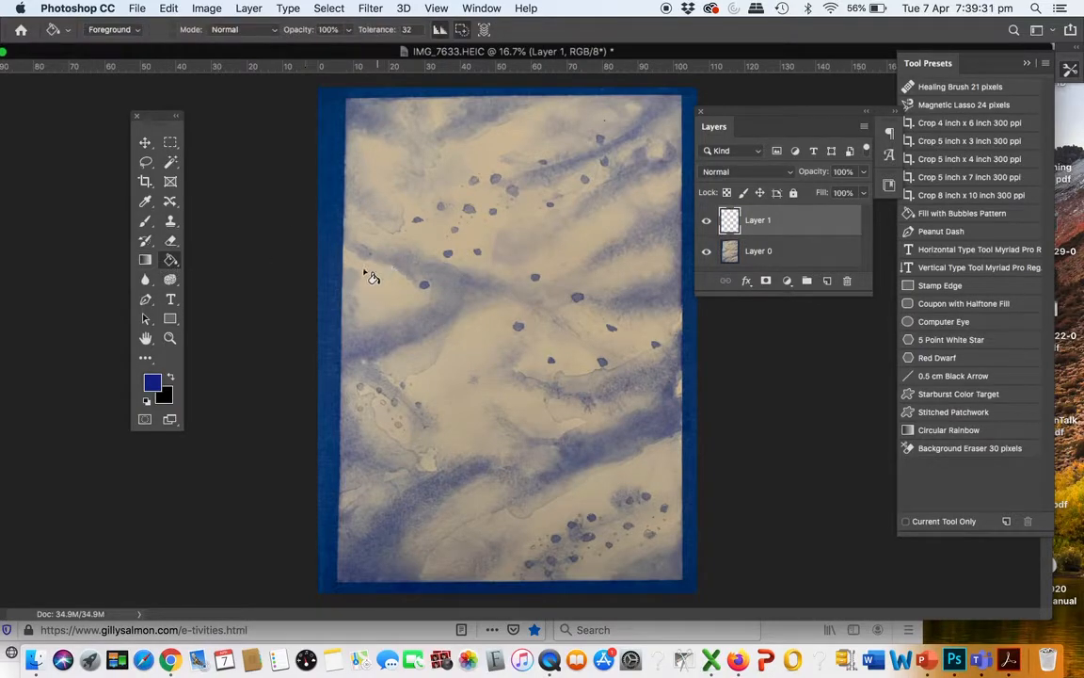
pyautogui.click(151, 382)
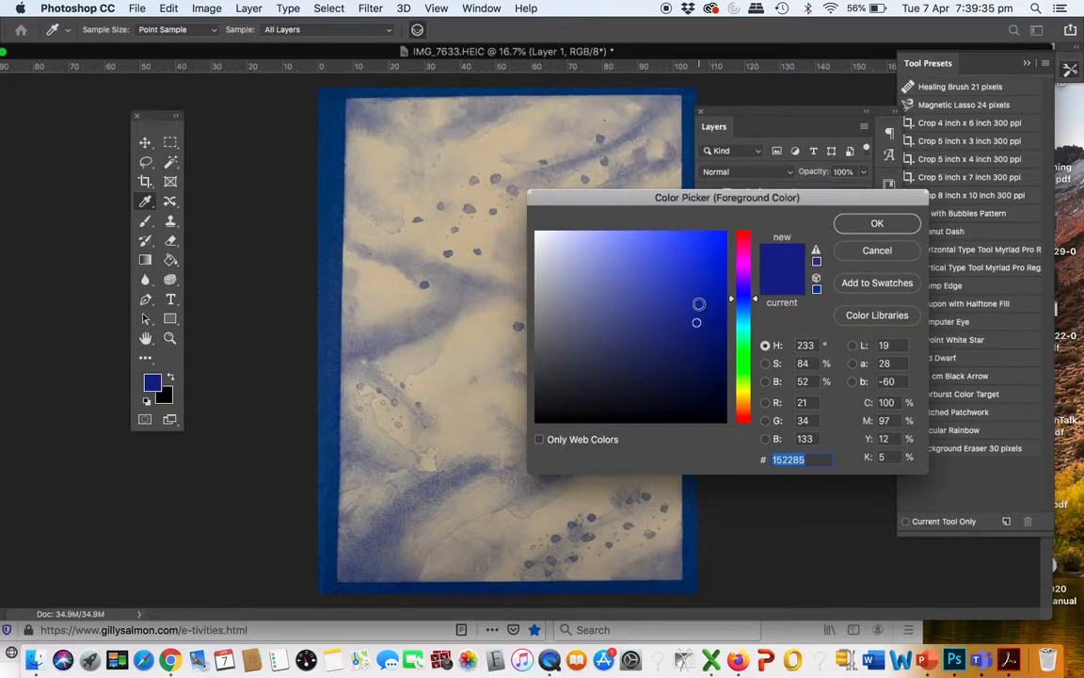
pyautogui.click(695, 306)
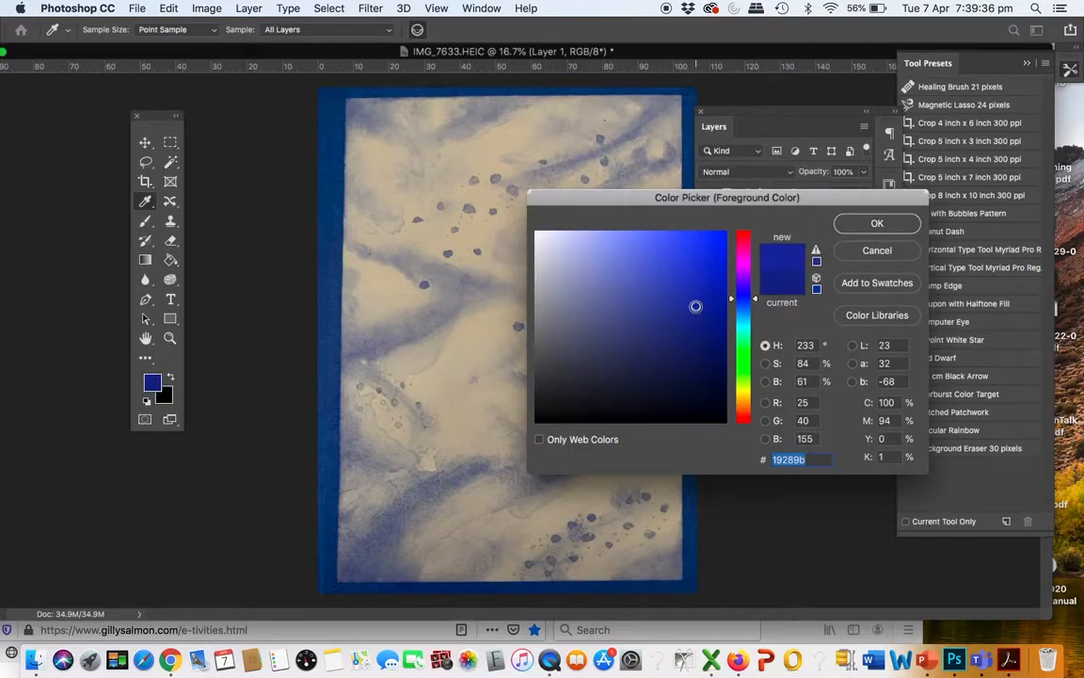
pyautogui.click(873, 223)
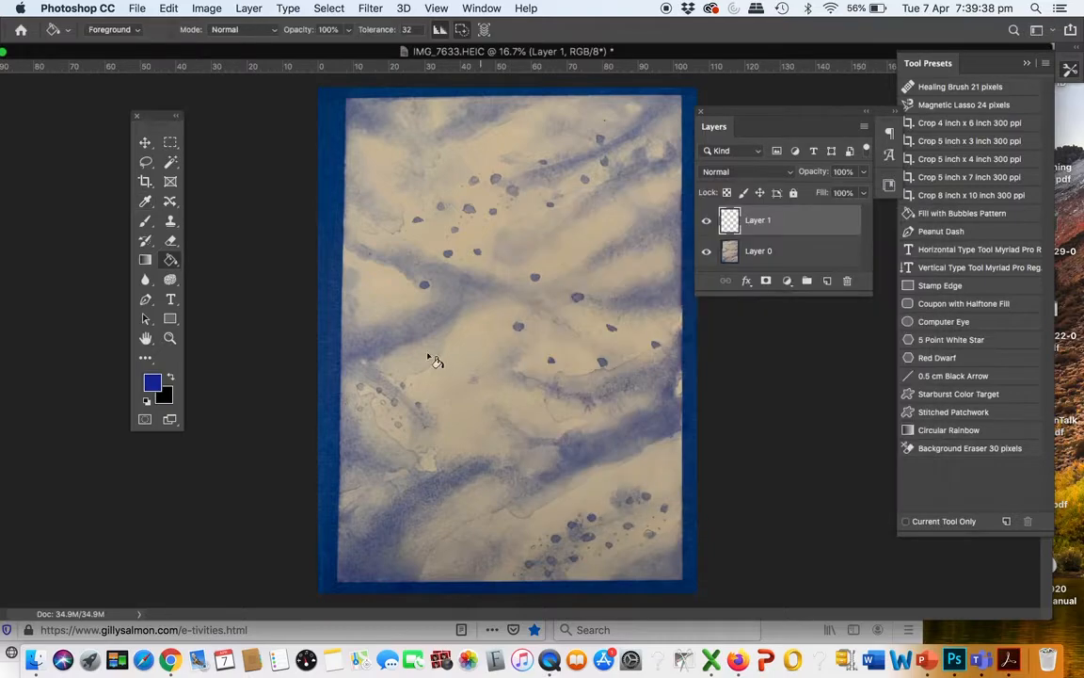
pyautogui.click(415, 300)
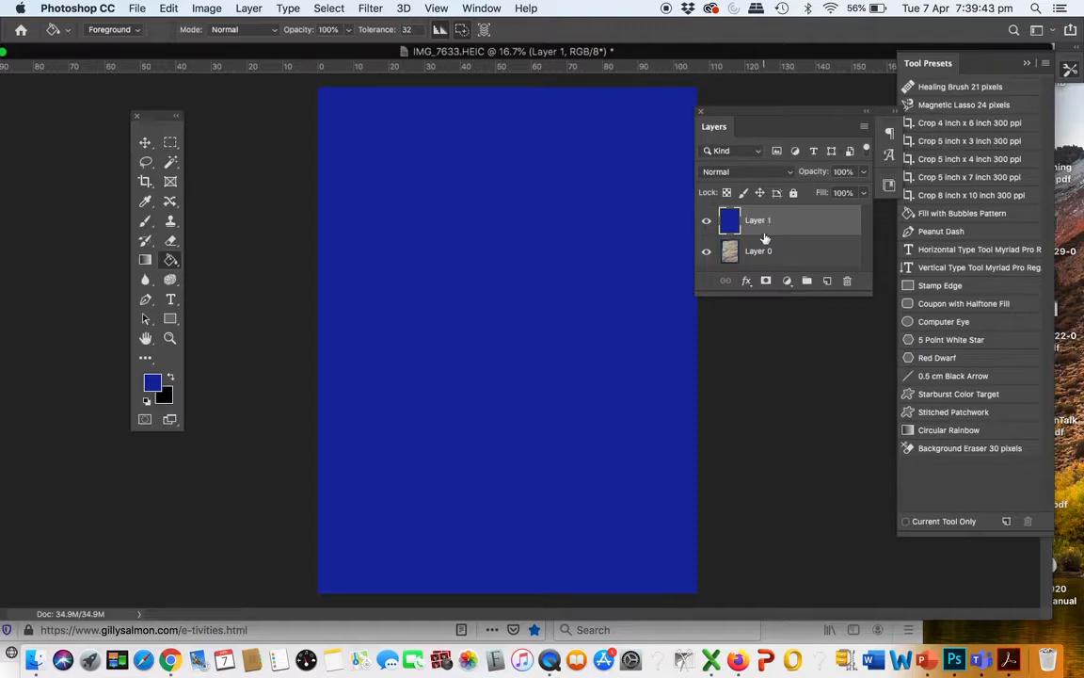
# Move the blue layer beneath the painting layer and make the painting layer active.
pyautogui.moveTo(796, 223); pyautogui.dragTo(797, 271)
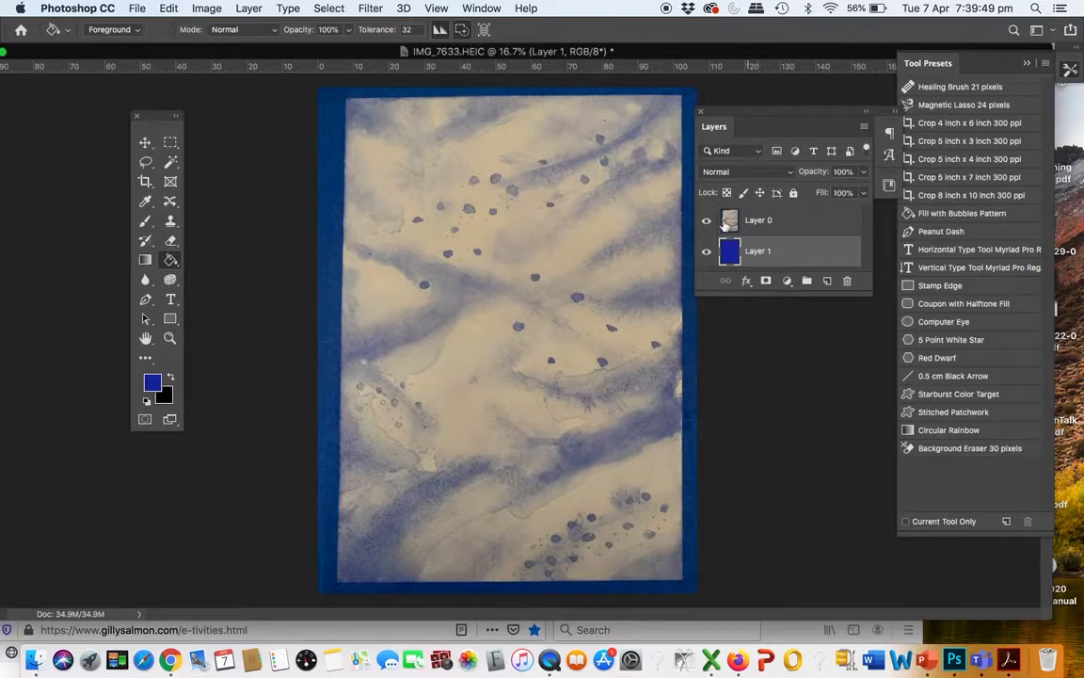
pyautogui.click(778, 222)
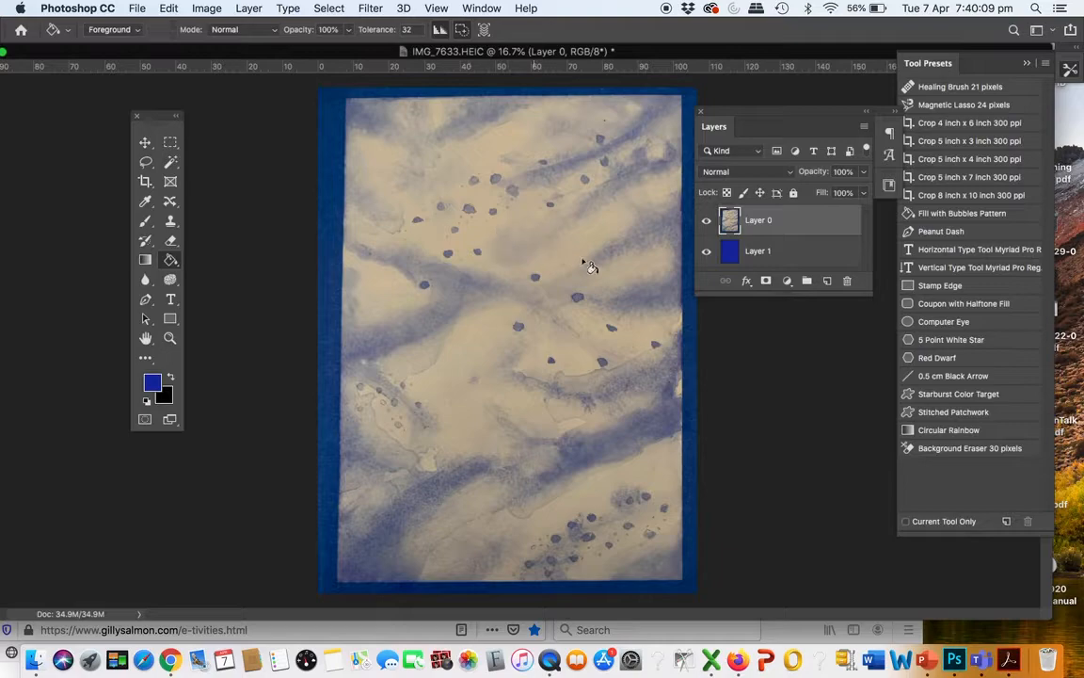
pyautogui.moveTo(737, 226); pyautogui.dragTo(645, 239)
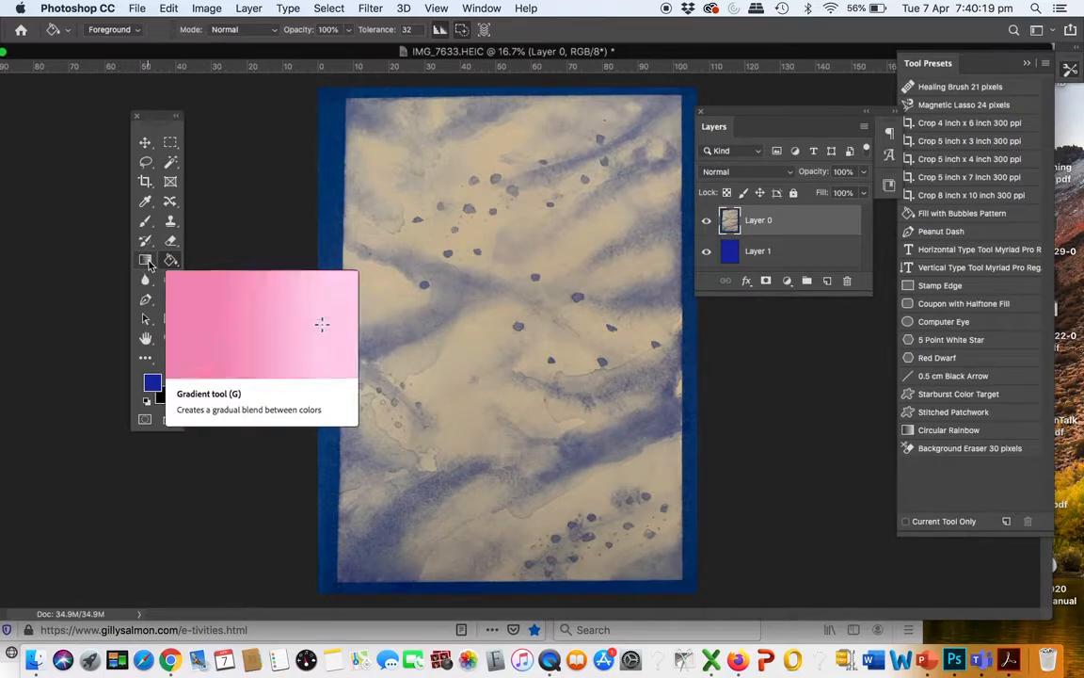
# Customize the toolbar by moving the Magnetic Lasso Tool to the extra tools and back into its own separate group.
pyautogui.click(146, 360)
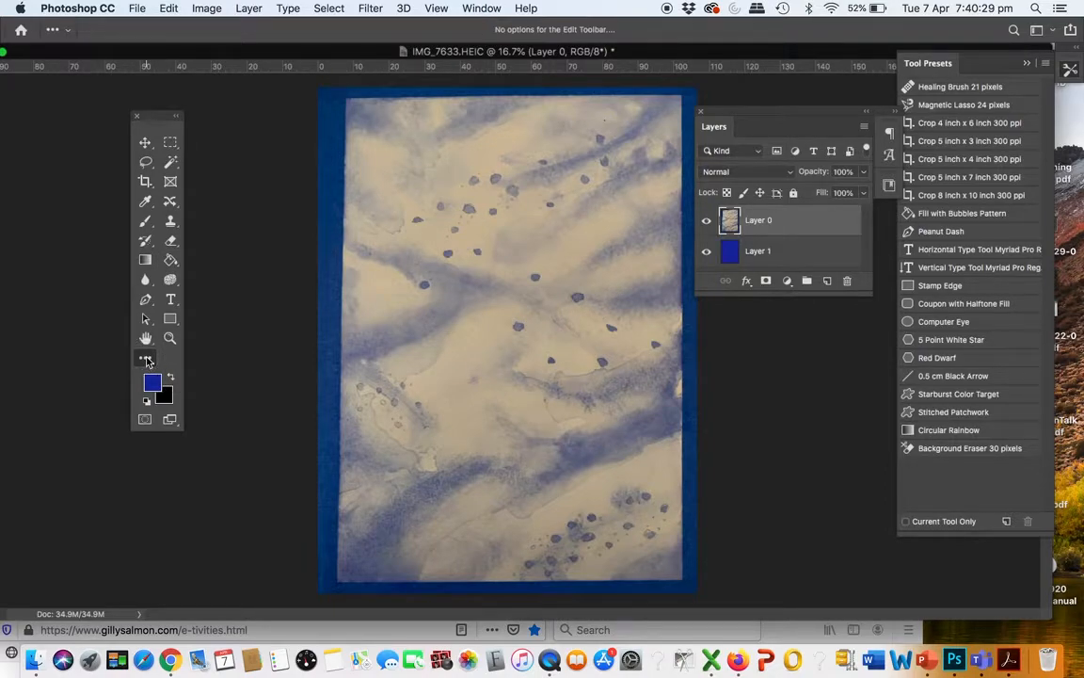
pyautogui.moveTo(146, 360); pyautogui.dragTo(196, 362)
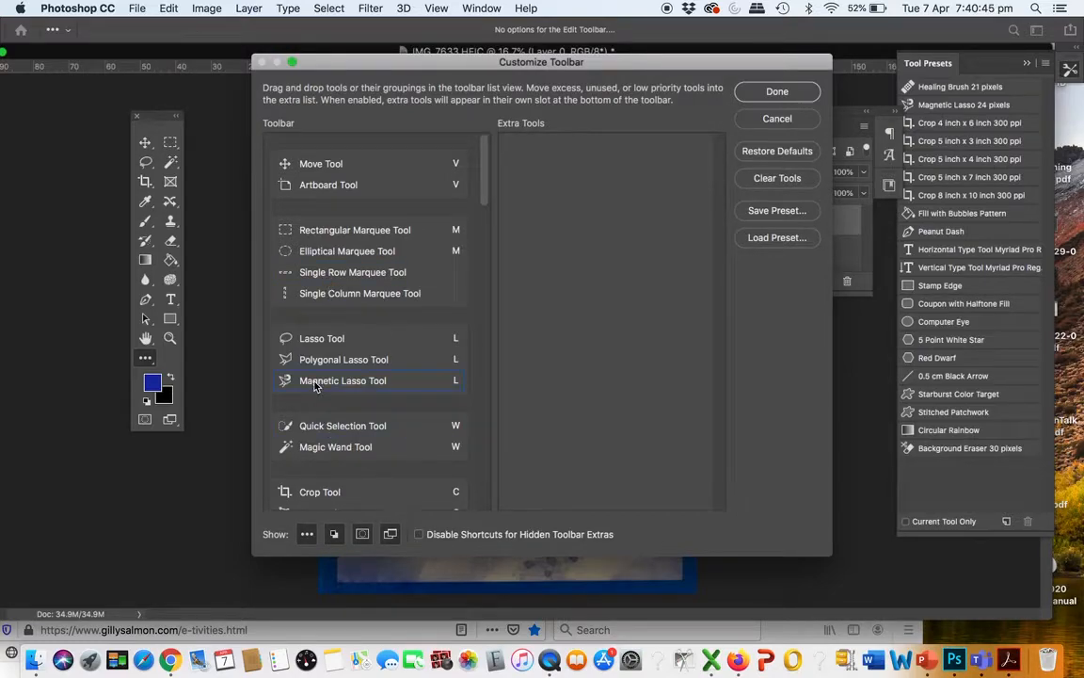
pyautogui.moveTo(317, 382)
pyautogui.mouseDown()
pyautogui.moveTo(552, 249)
pyautogui.moveTo(590, 178)
pyautogui.mouseUp()
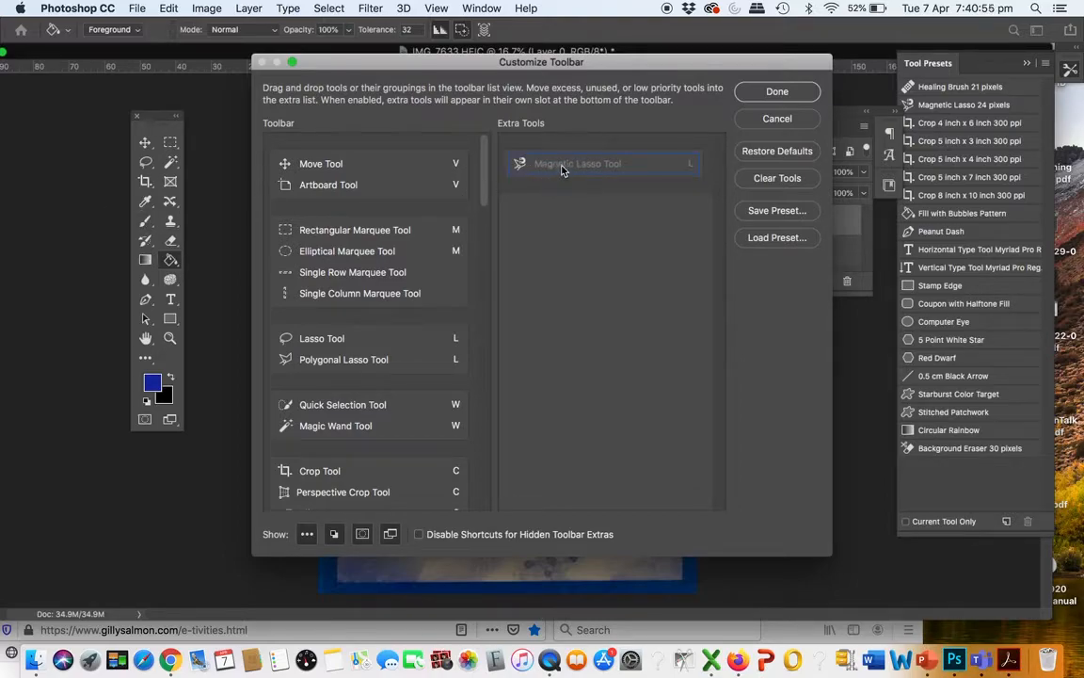
pyautogui.moveTo(563, 170)
pyautogui.mouseDown()
pyautogui.moveTo(554, 218)
pyautogui.moveTo(408, 334)
pyautogui.moveTo(370, 322)
pyautogui.moveTo(353, 335)
pyautogui.moveTo(347, 387)
pyautogui.mouseUp()
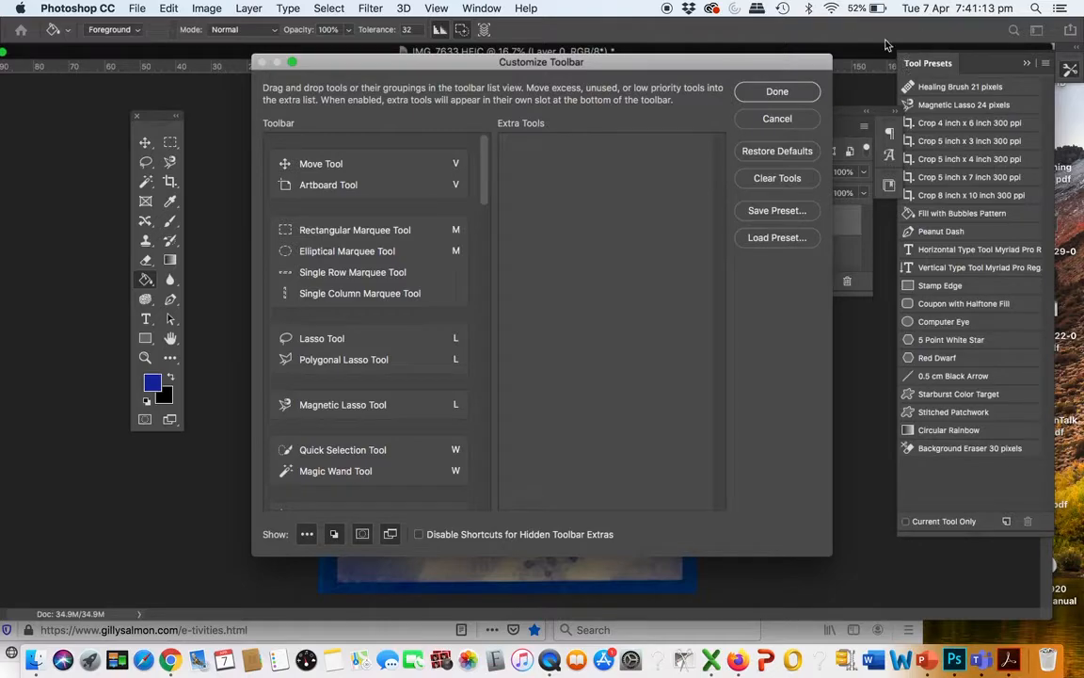
pyautogui.moveTo(799, 68); pyautogui.dragTo(798, 54)
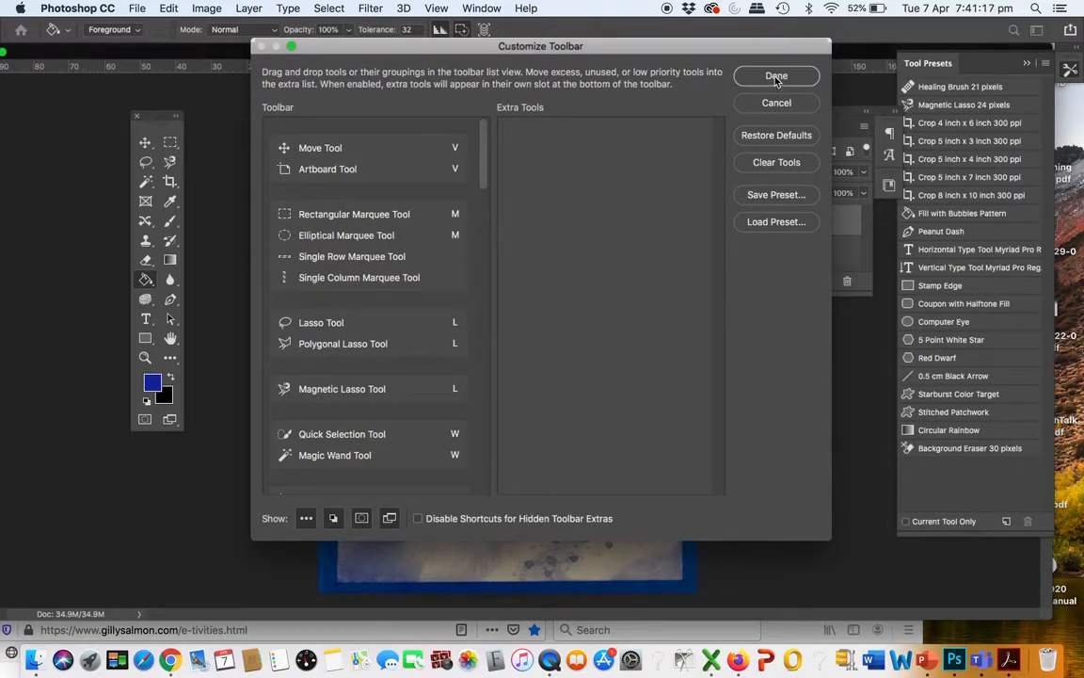
pyautogui.click(777, 77)
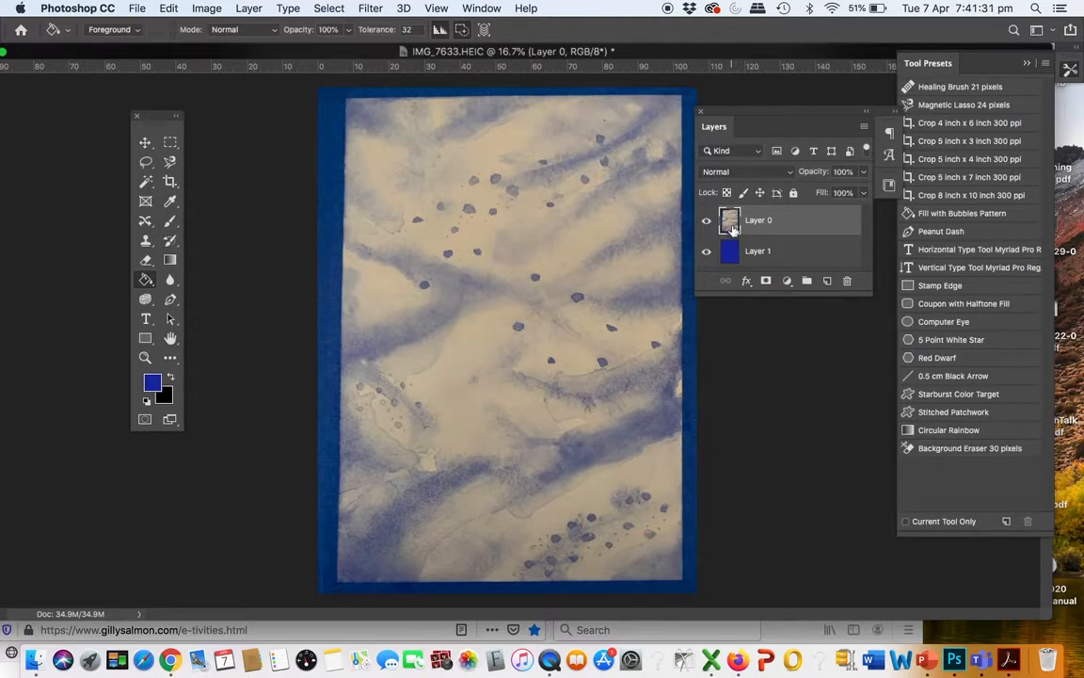
# Add a layer mask to Layer 0 and make the mask the active target.
pyautogui.click(766, 283)
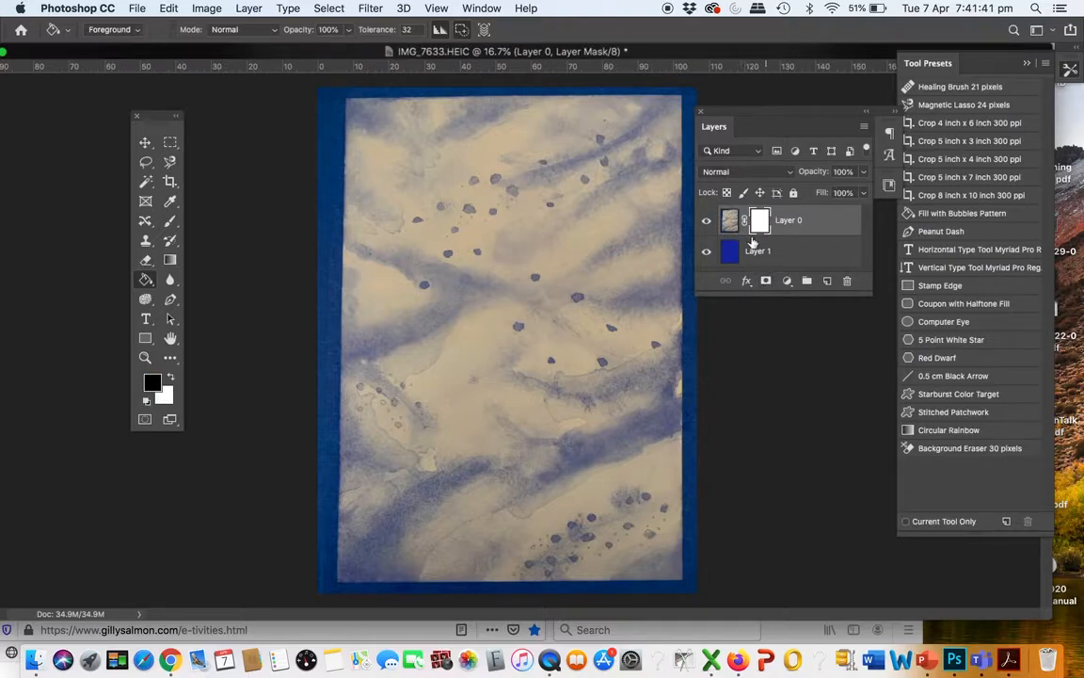
pyautogui.click(731, 226)
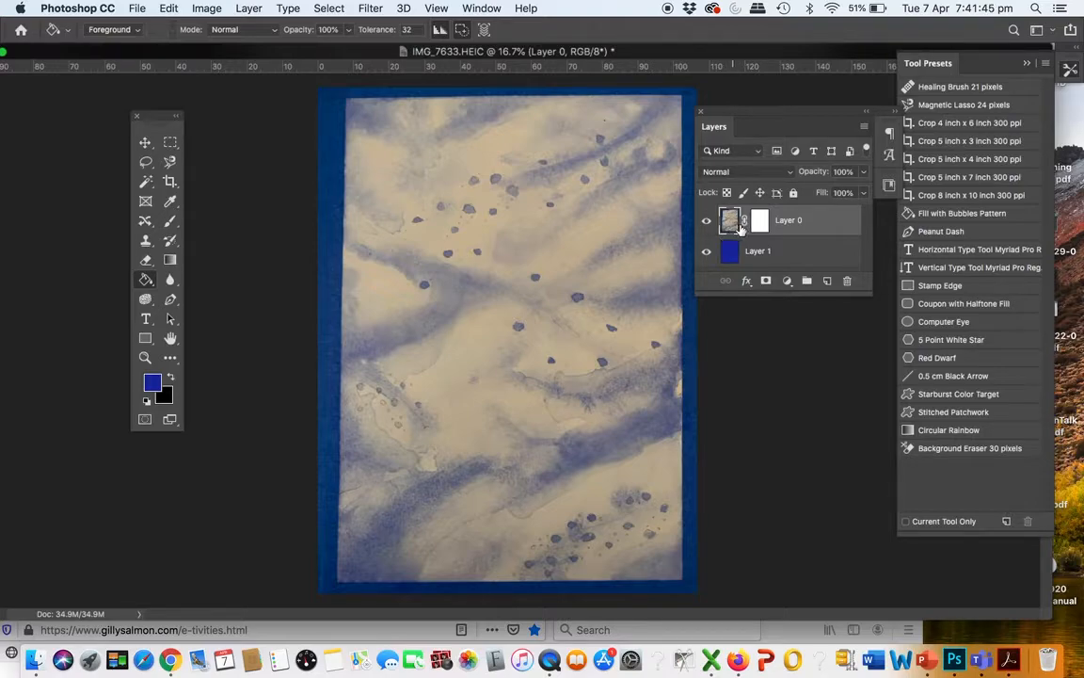
pyautogui.click(760, 224)
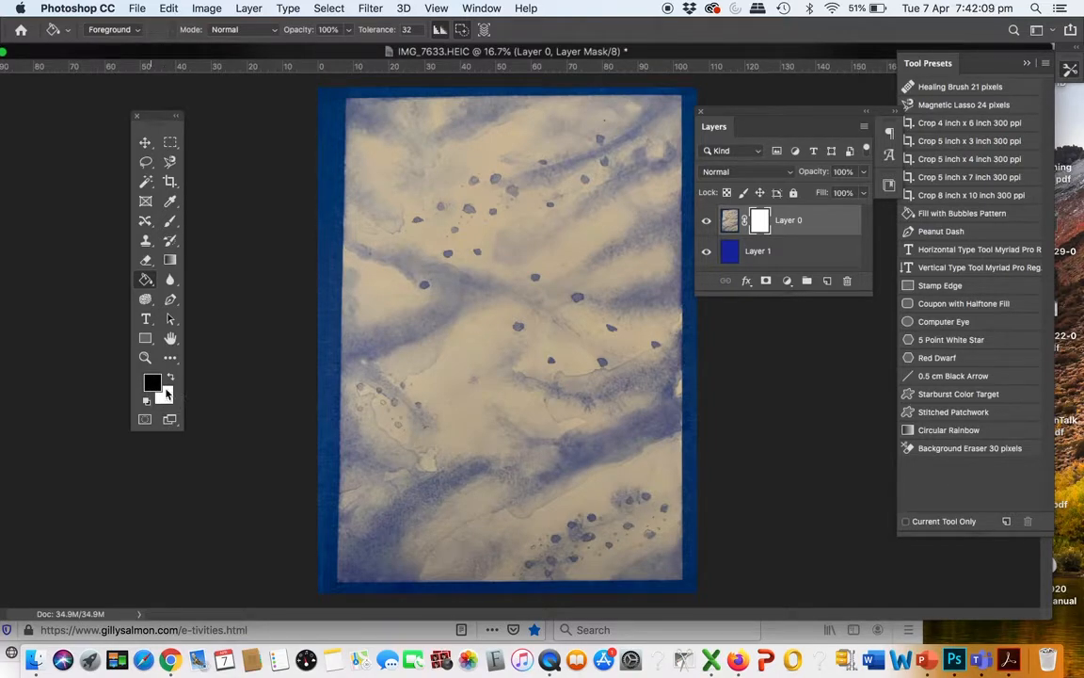
# Try to draw vertical gradients across Layer 0's mask with the Gradient tool in Screen mode at 90% opacity.
pyautogui.click(169, 260)
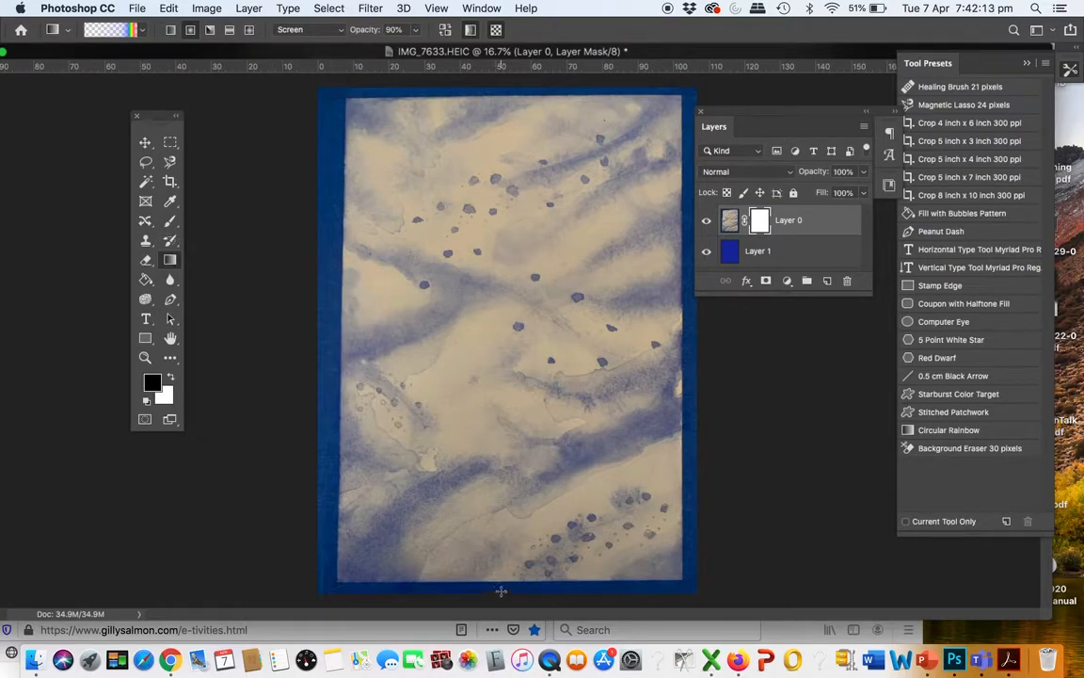
pyautogui.moveTo(501, 590); pyautogui.dragTo(502, 292)
pyautogui.moveTo(564, 577); pyautogui.dragTo(584, 181)
pyautogui.moveTo(470, 91); pyautogui.dragTo(464, 587)
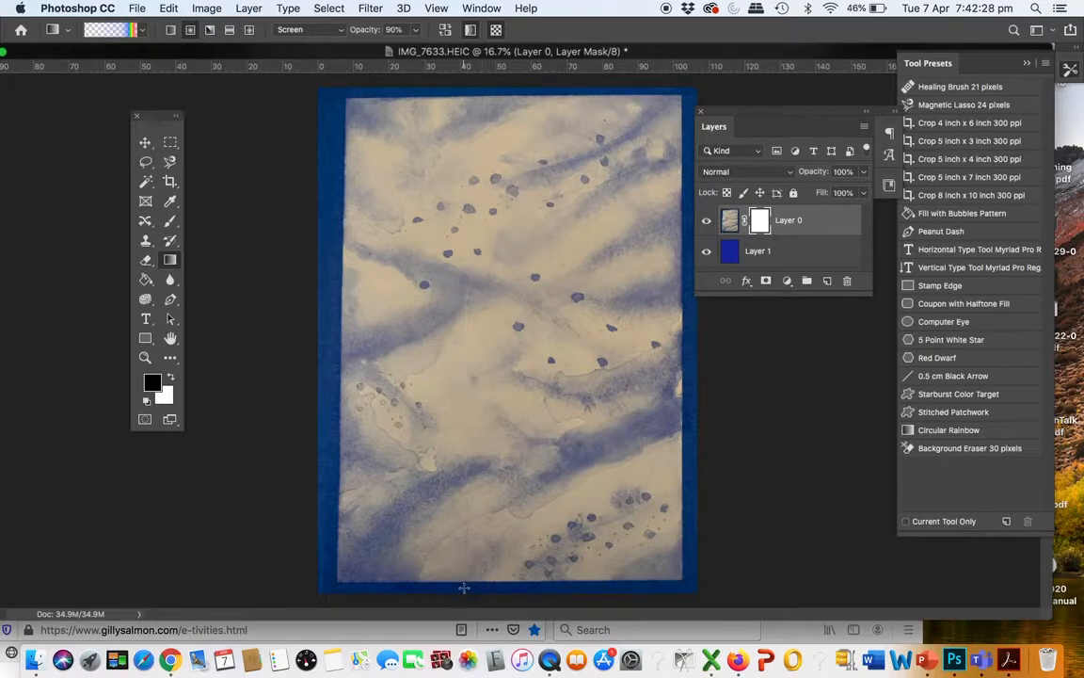
# Set the Gradient tool's blend mode to Normal and its opacity to 100%.
pyautogui.click(170, 261)
pyautogui.click(342, 33)
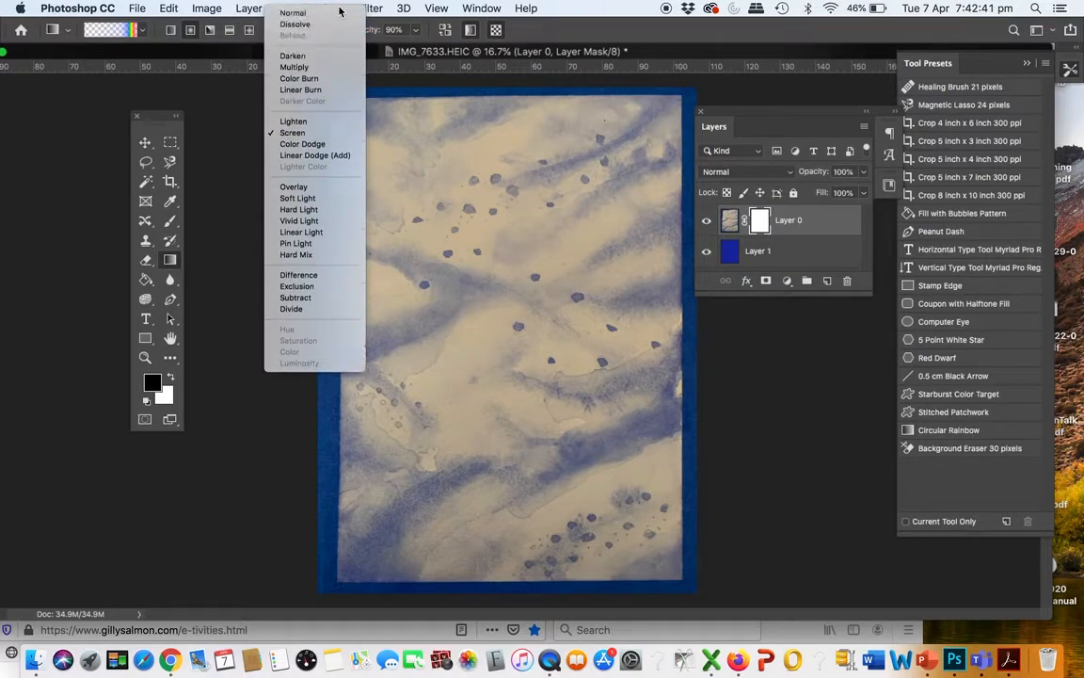
pyautogui.click(293, 14)
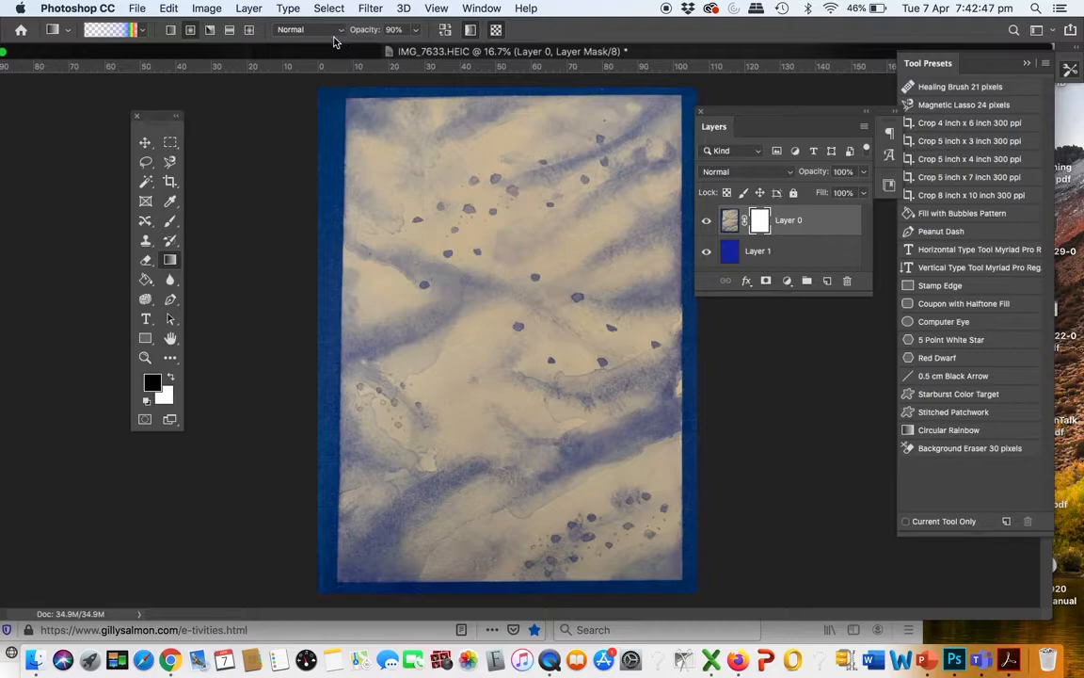
pyautogui.click(417, 34)
pyautogui.moveTo(417, 50); pyautogui.dragTo(533, 256)
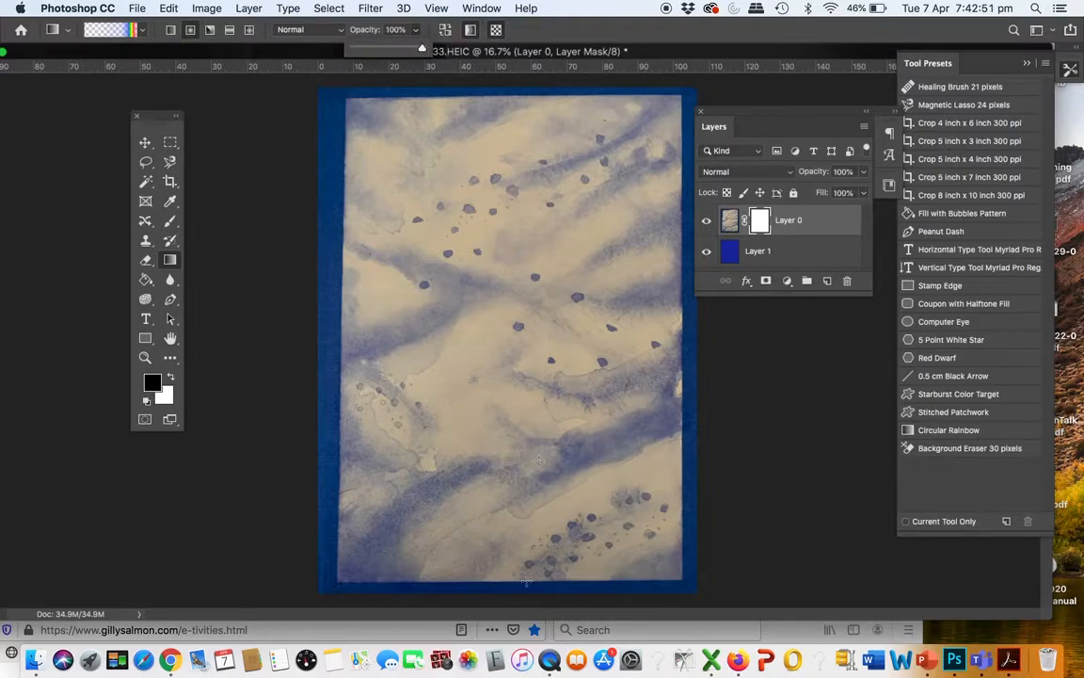
# Try the rainbow gradient on Layer 0's mask from the image's lower edge to above its middle, and undo it.
pyautogui.moveTo(516, 588); pyautogui.dragTo(512, 275)
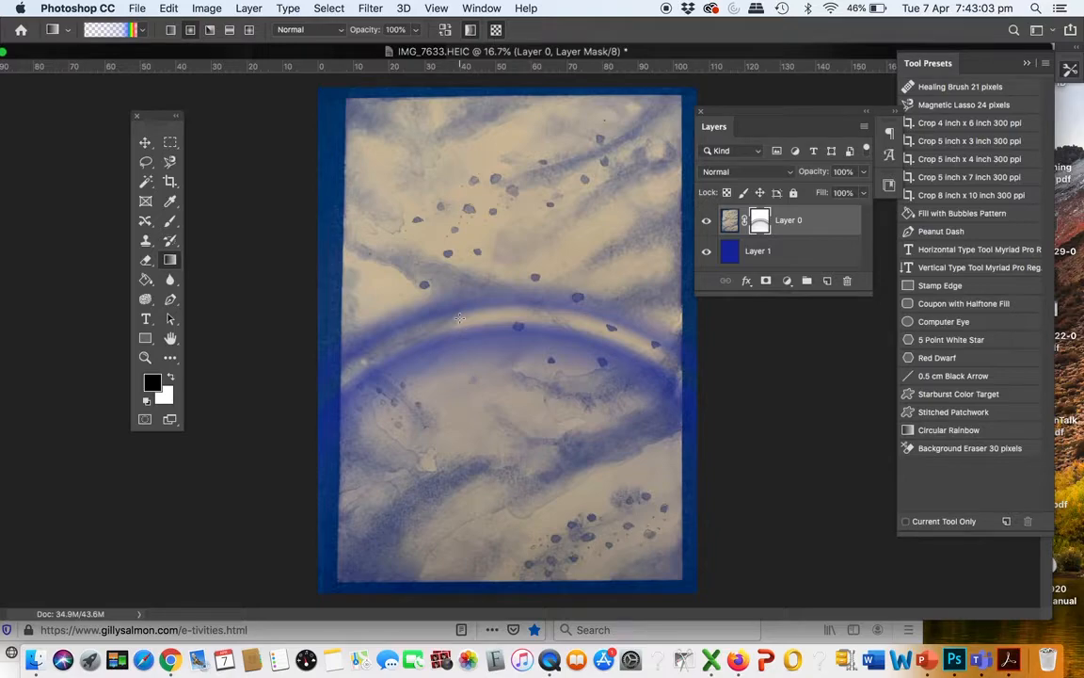
pyautogui.press('super+z')
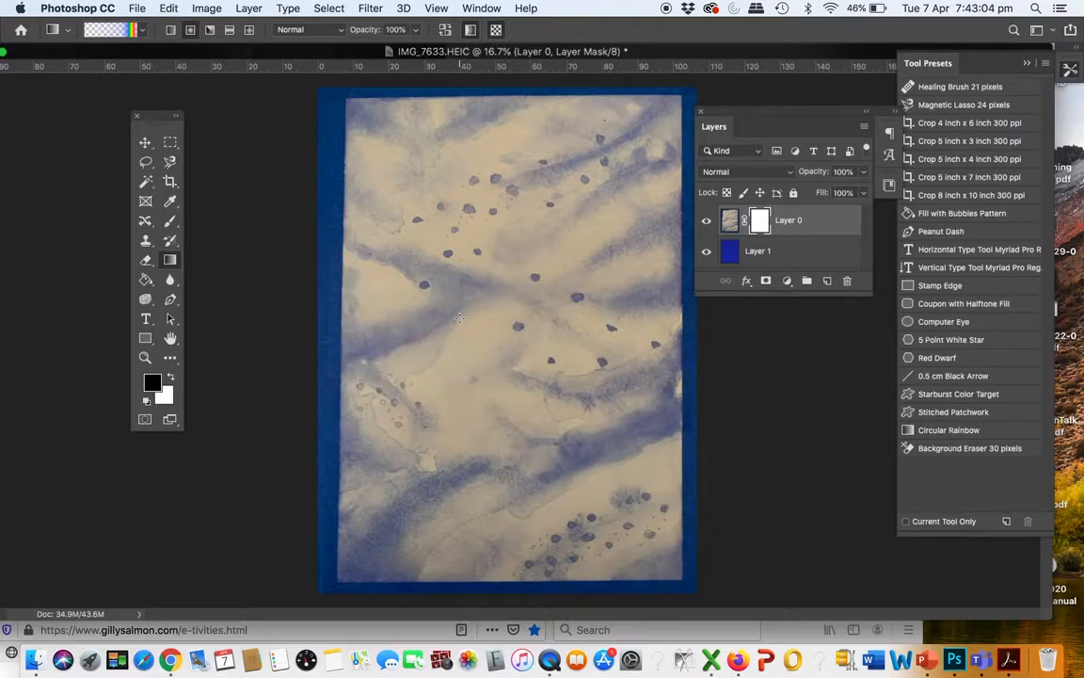
# Change the Gradient tool's gradient to the Foreground to Background preset, running from black to white.
pyautogui.click(66, 31)
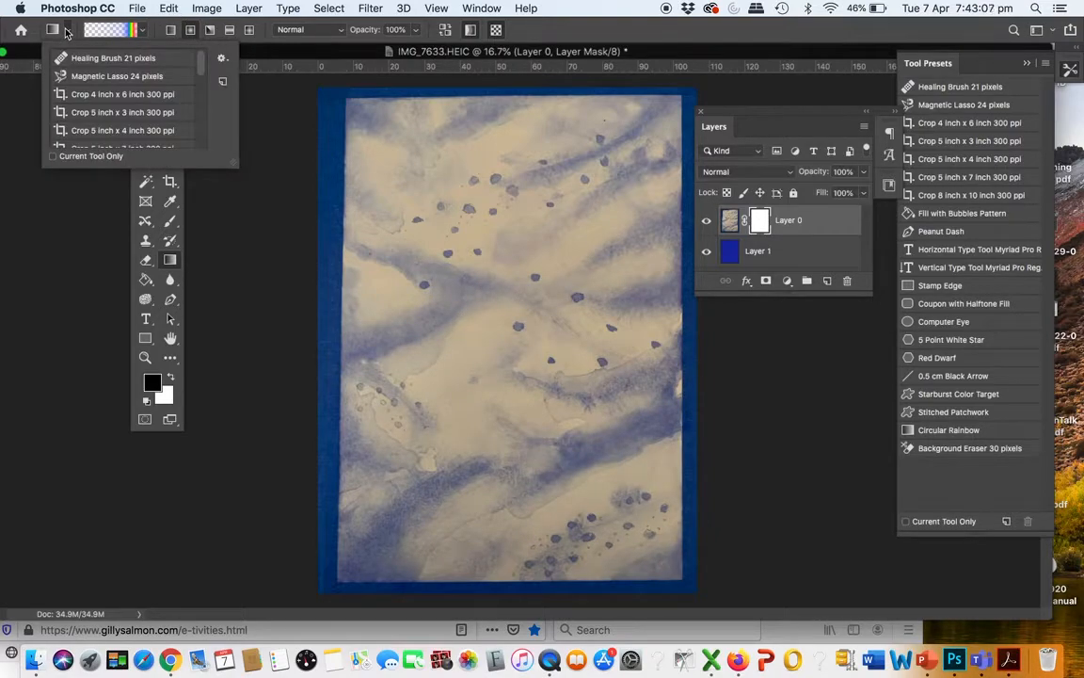
pyautogui.click(128, 31)
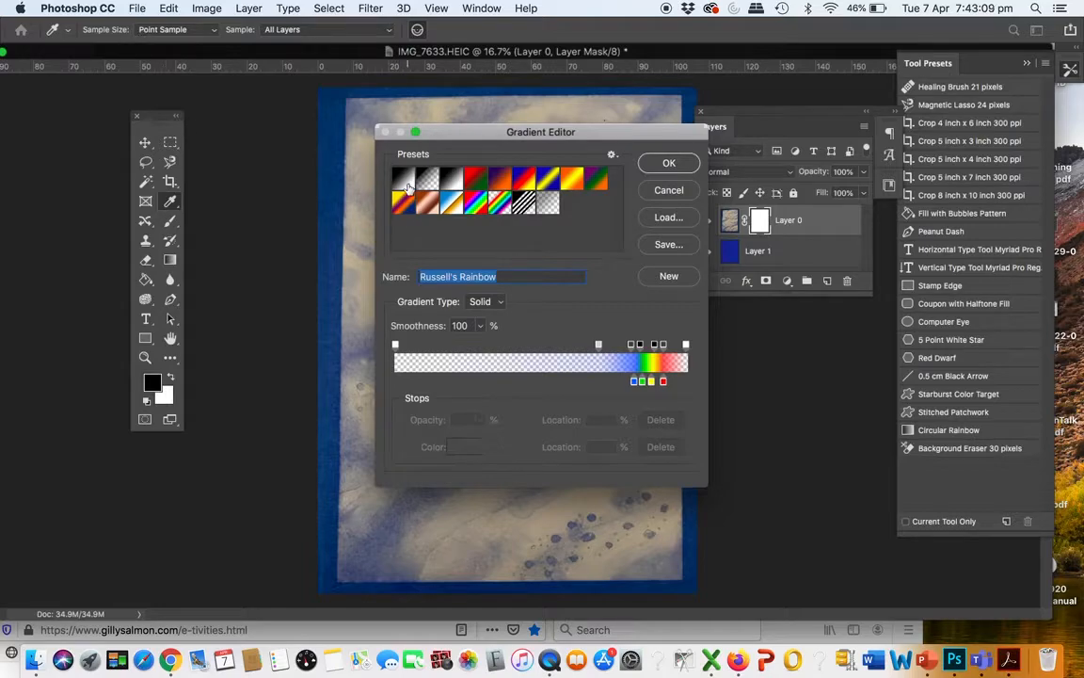
pyautogui.click(408, 186)
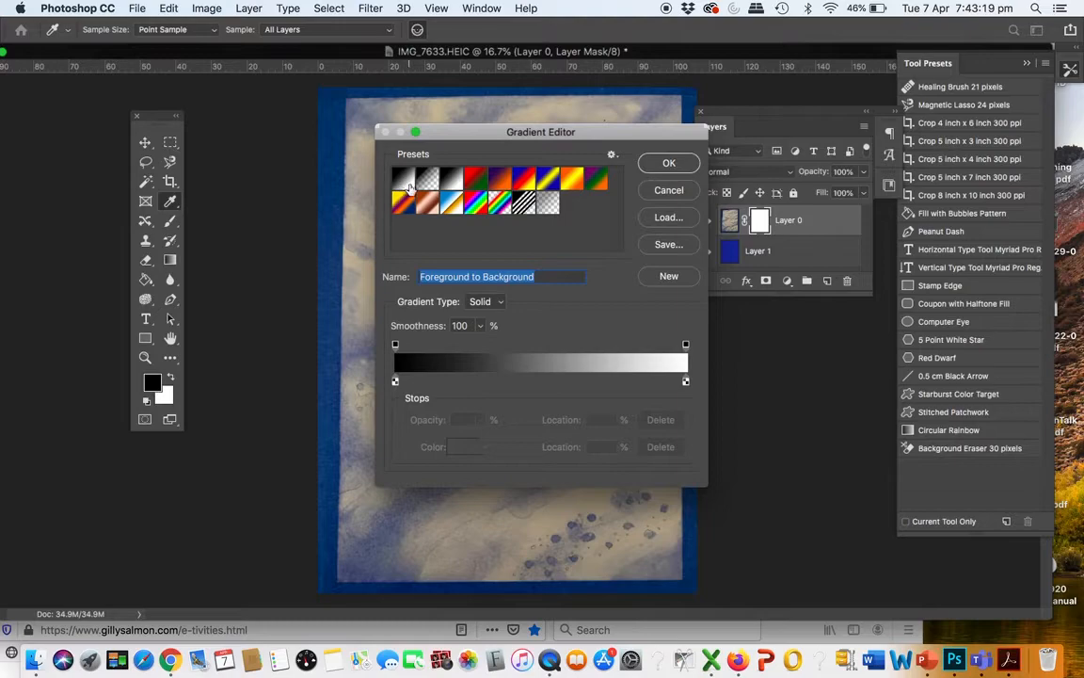
pyautogui.click(668, 162)
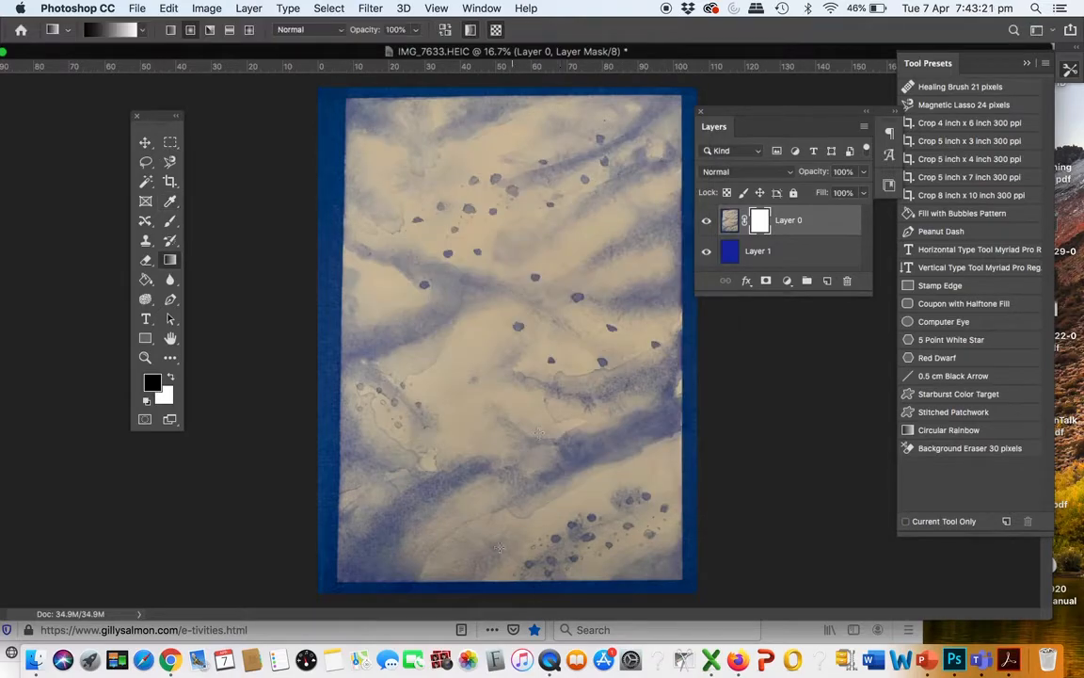
# Draw the black-to-white gradient on Layer 0's mask from the image's lower edge to its upper edge.
pyautogui.moveTo(495, 594); pyautogui.dragTo(492, 137)
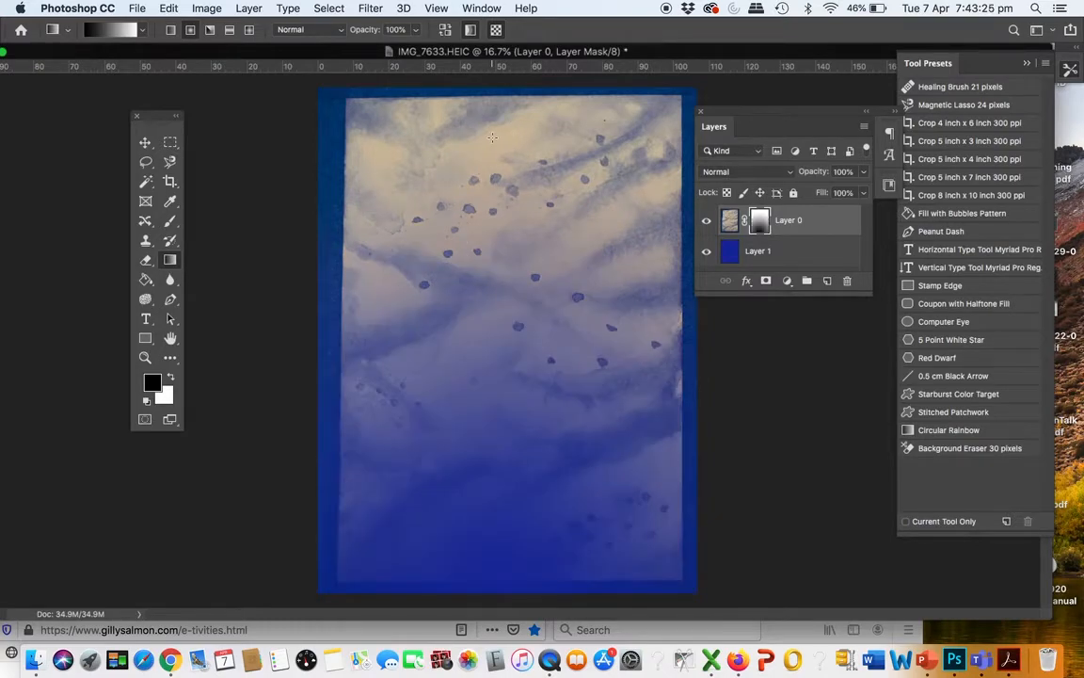
pyautogui.click(504, 580)
pyautogui.moveTo(504, 579); pyautogui.dragTo(499, 90)
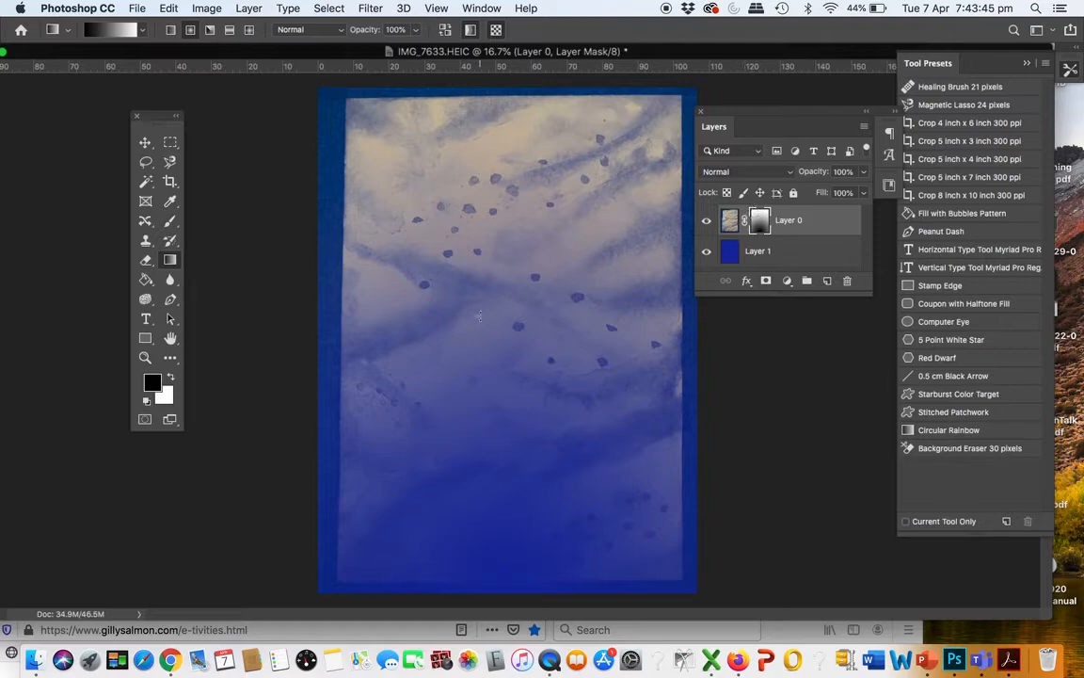
# Paint a round black spot on Layer 0's mask in the painting's upper right area with the 300-pixel brush.
pyautogui.click(171, 223)
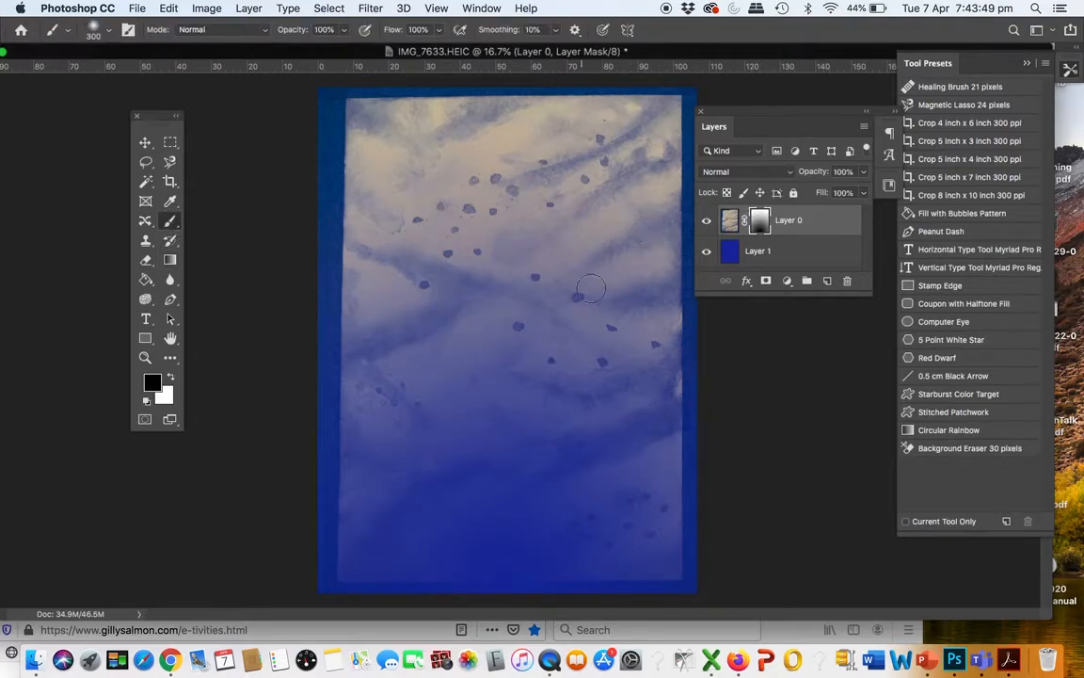
pyautogui.moveTo(609, 262)
pyautogui.mouseDown()
pyautogui.moveTo(601, 245)
pyautogui.moveTo(630, 234)
pyautogui.moveTo(600, 242)
pyautogui.moveTo(607, 235)
pyautogui.mouseUp()
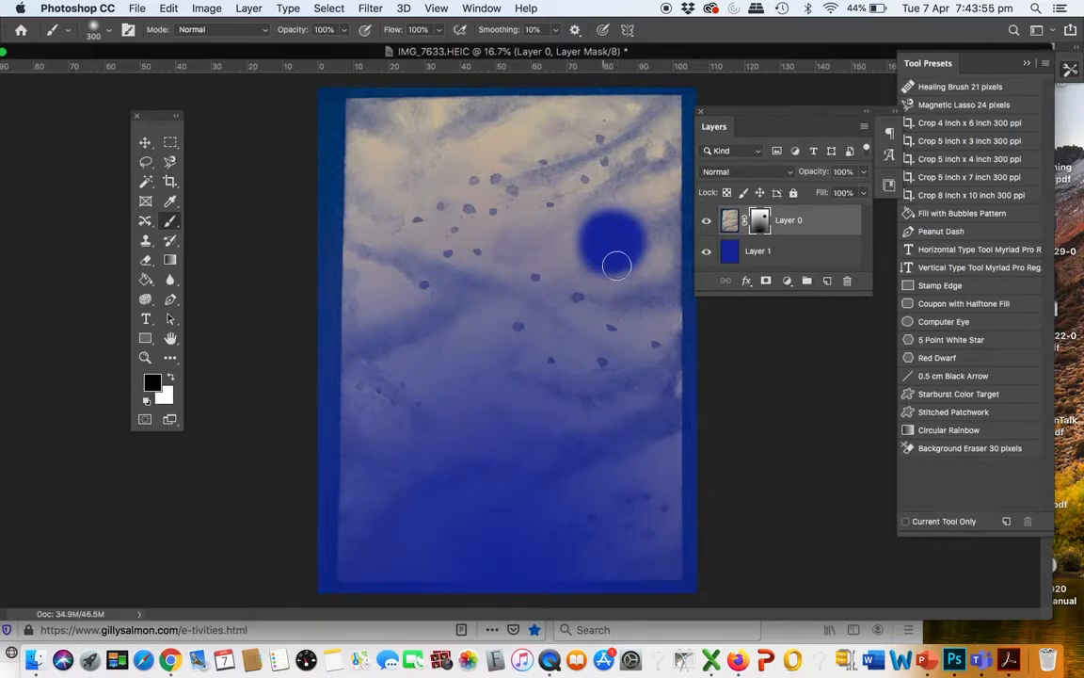
# Lower the brush opacity to 71% and paint a short black stroke on Layer 0's mask below the round spot.
pyautogui.click(347, 31)
pyautogui.moveTo(342, 43)
pyautogui.mouseDown()
pyautogui.moveTo(294, 48)
pyautogui.moveTo(324, 49)
pyautogui.mouseUp()
pyautogui.moveTo(627, 352)
pyautogui.mouseDown()
pyautogui.moveTo(588, 360)
pyautogui.moveTo(624, 357)
pyautogui.moveTo(612, 359)
pyautogui.mouseUp()
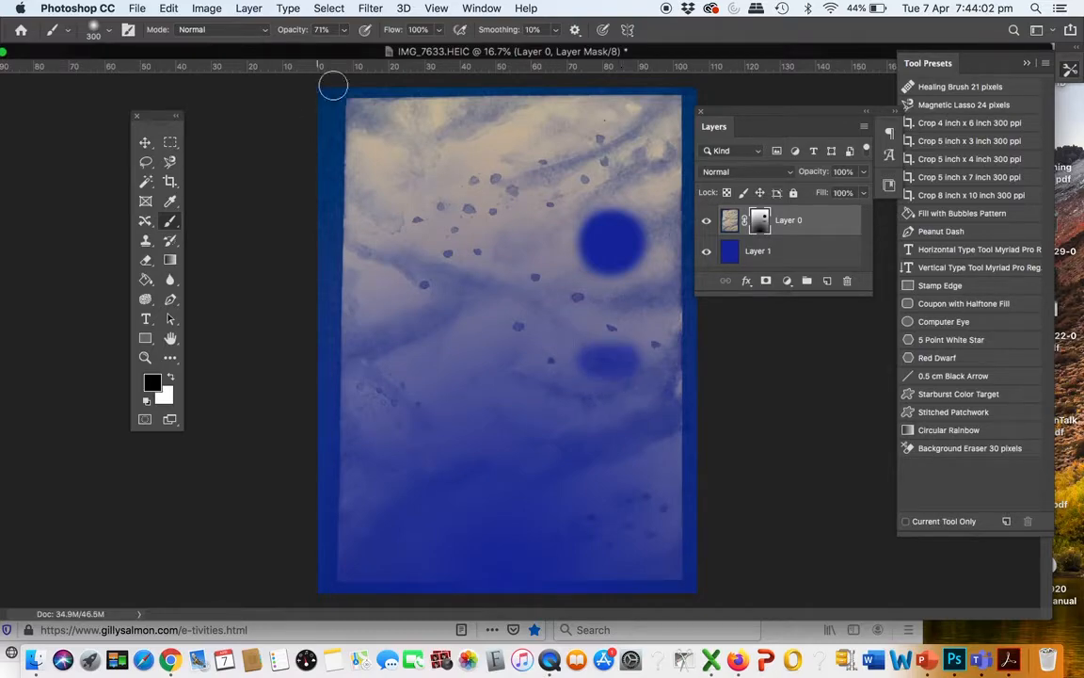
# Set the brush opacity to 23% and paint black on Layer 0's mask along the painting's upper left edge.
pyautogui.click(344, 31)
pyautogui.moveTo(346, 48); pyautogui.dragTo(313, 49)
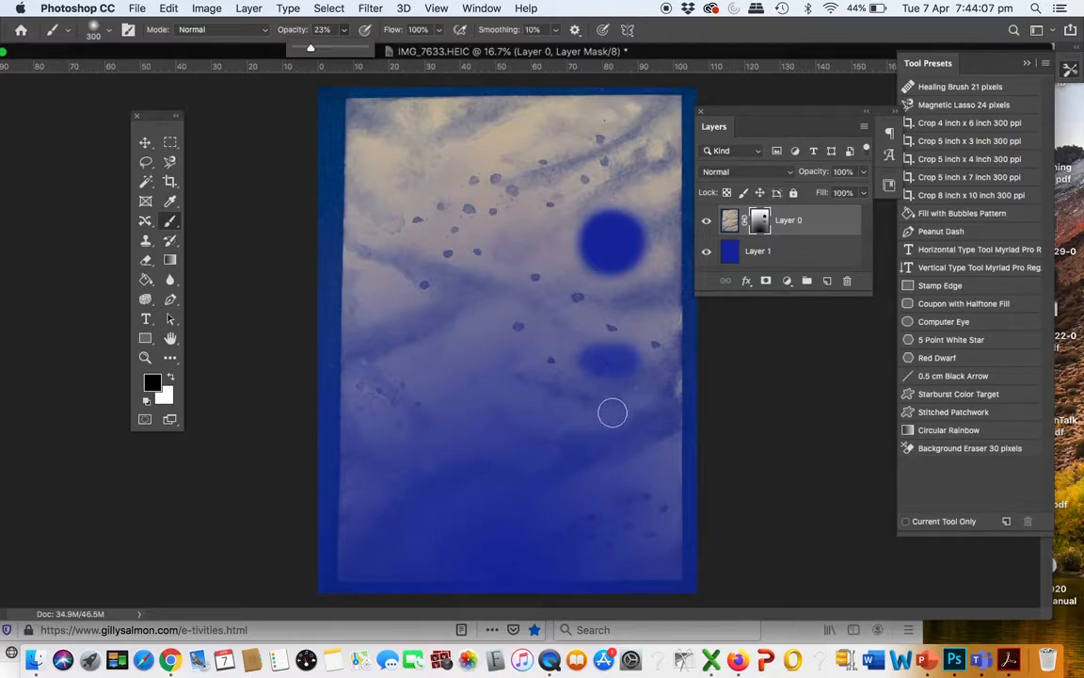
pyautogui.moveTo(344, 298)
pyautogui.mouseDown()
pyautogui.moveTo(348, 186)
pyautogui.moveTo(368, 416)
pyautogui.moveTo(374, 255)
pyautogui.moveTo(356, 370)
pyautogui.moveTo(357, 295)
pyautogui.moveTo(368, 286)
pyautogui.moveTo(378, 340)
pyautogui.moveTo(402, 348)
pyautogui.moveTo(383, 296)
pyautogui.moveTo(375, 174)
pyautogui.moveTo(402, 231)
pyautogui.moveTo(365, 208)
pyautogui.moveTo(351, 149)
pyautogui.moveTo(376, 114)
pyautogui.moveTo(380, 157)
pyautogui.moveTo(358, 206)
pyautogui.moveTo(382, 250)
pyautogui.moveTo(410, 214)
pyautogui.moveTo(404, 121)
pyautogui.moveTo(426, 122)
pyautogui.moveTo(355, 235)
pyautogui.moveTo(336, 206)
pyautogui.moveTo(343, 155)
pyautogui.mouseUp()
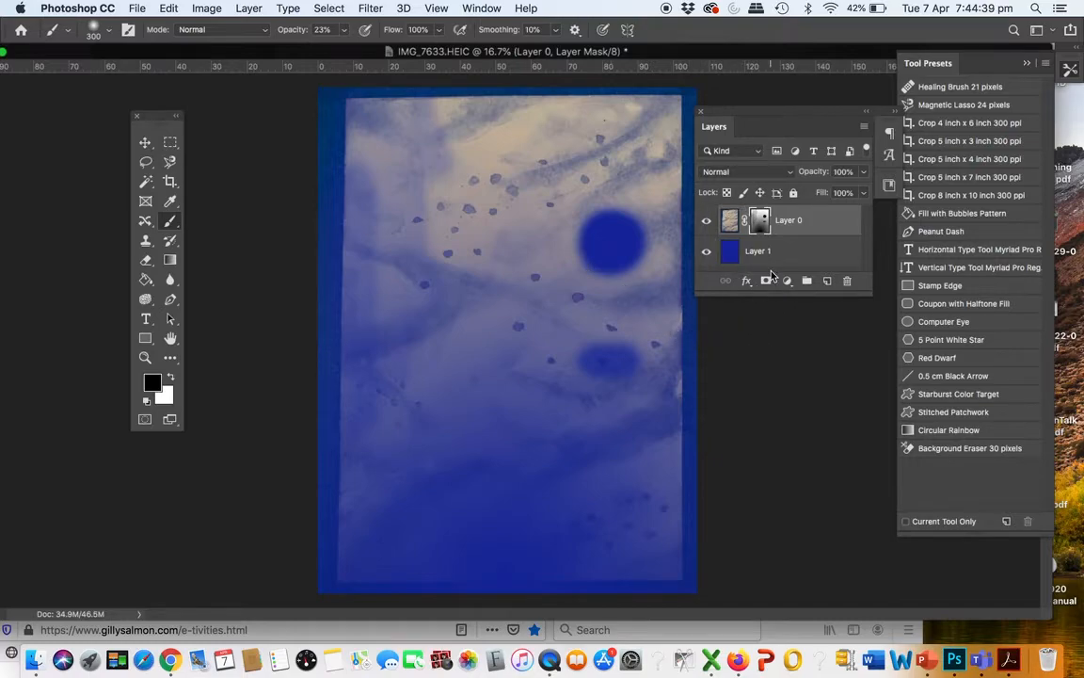
# Delete Layer 0's mask without applying it to the layer.
pyautogui.click(847, 282)
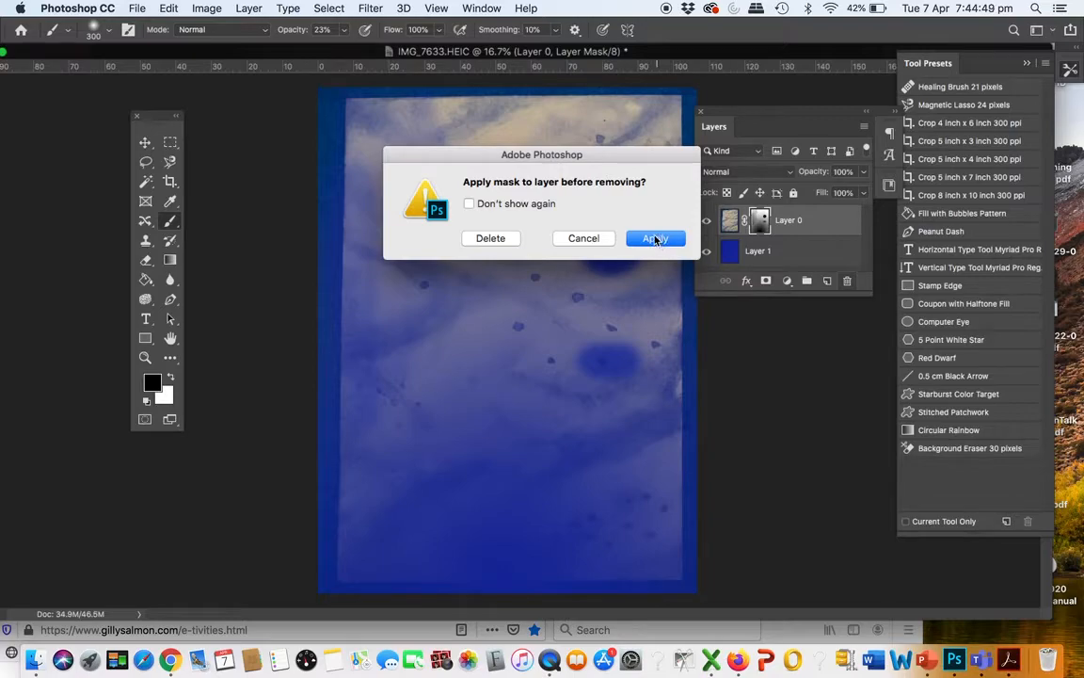
pyautogui.click(490, 238)
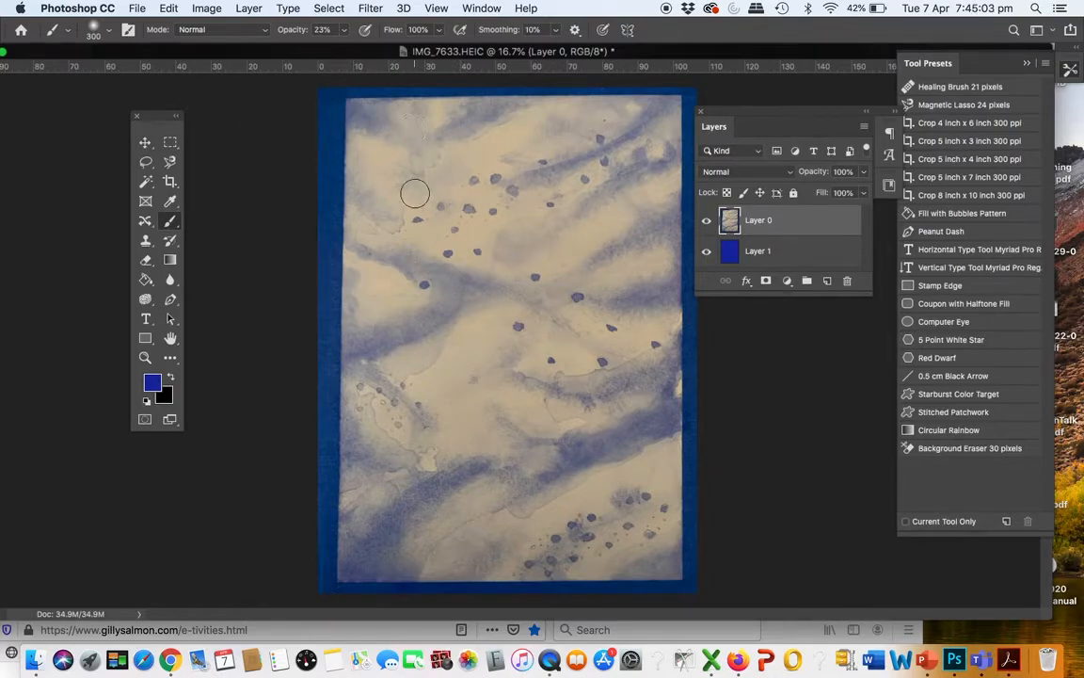
# Adjust Layer 0's Levels, setting the white input level to 207 and the black input level to 7.
pyautogui.click(208, 8)
pyautogui.moveTo(215, 55)
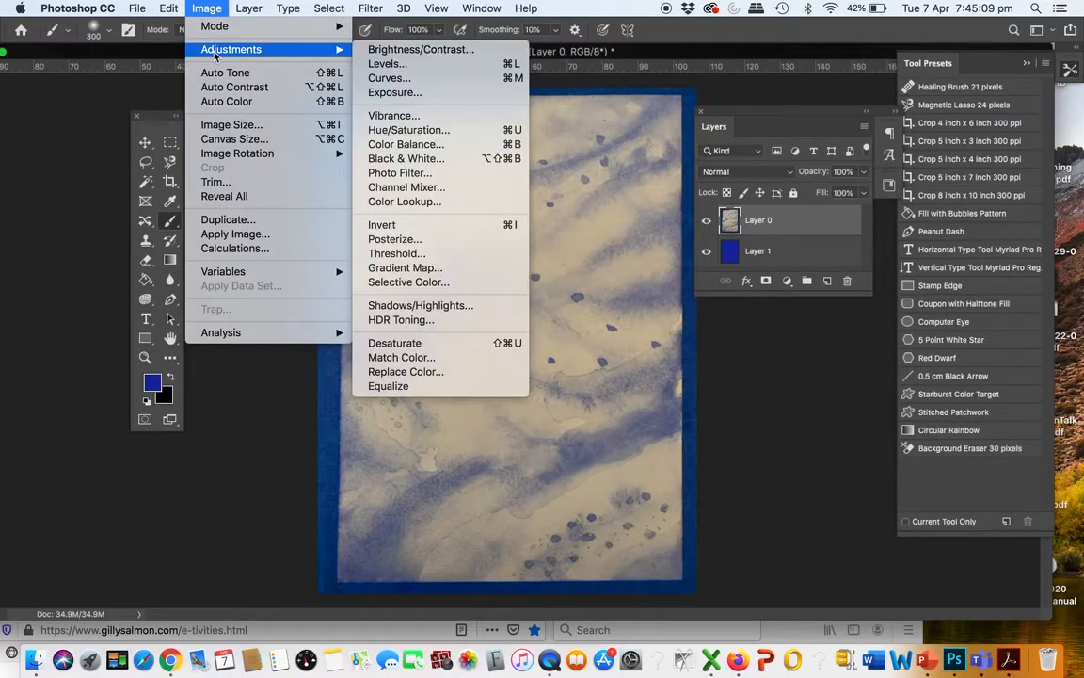
pyautogui.click(404, 65)
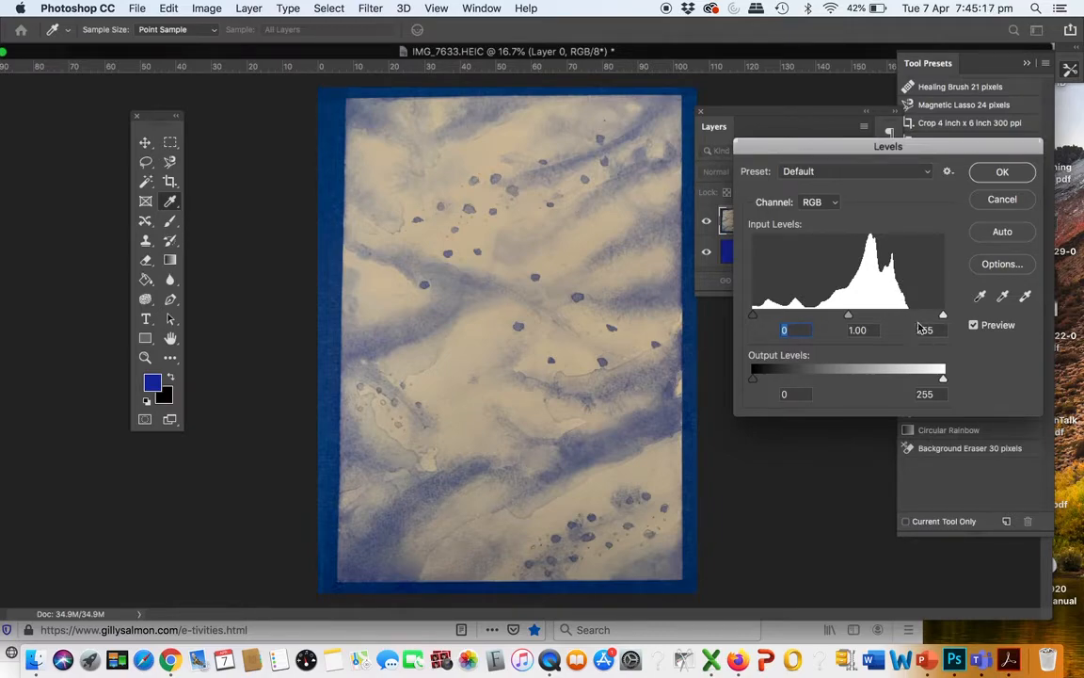
pyautogui.moveTo(943, 316); pyautogui.dragTo(908, 319)
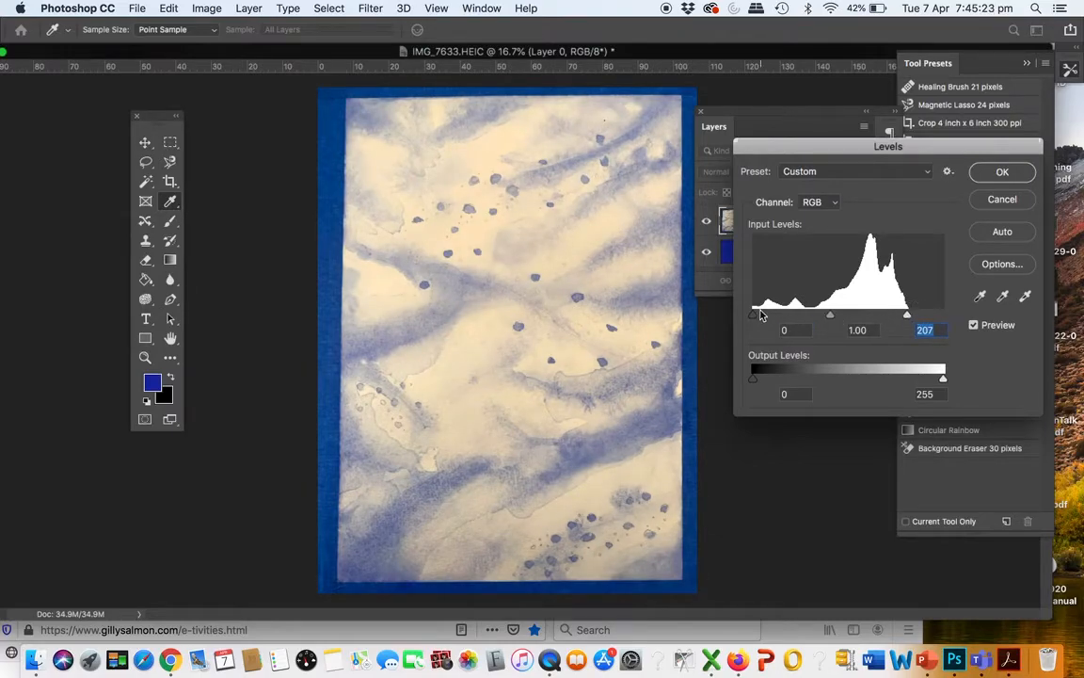
pyautogui.moveTo(755, 315); pyautogui.dragTo(762, 317)
pyautogui.moveTo(762, 316); pyautogui.dragTo(758, 314)
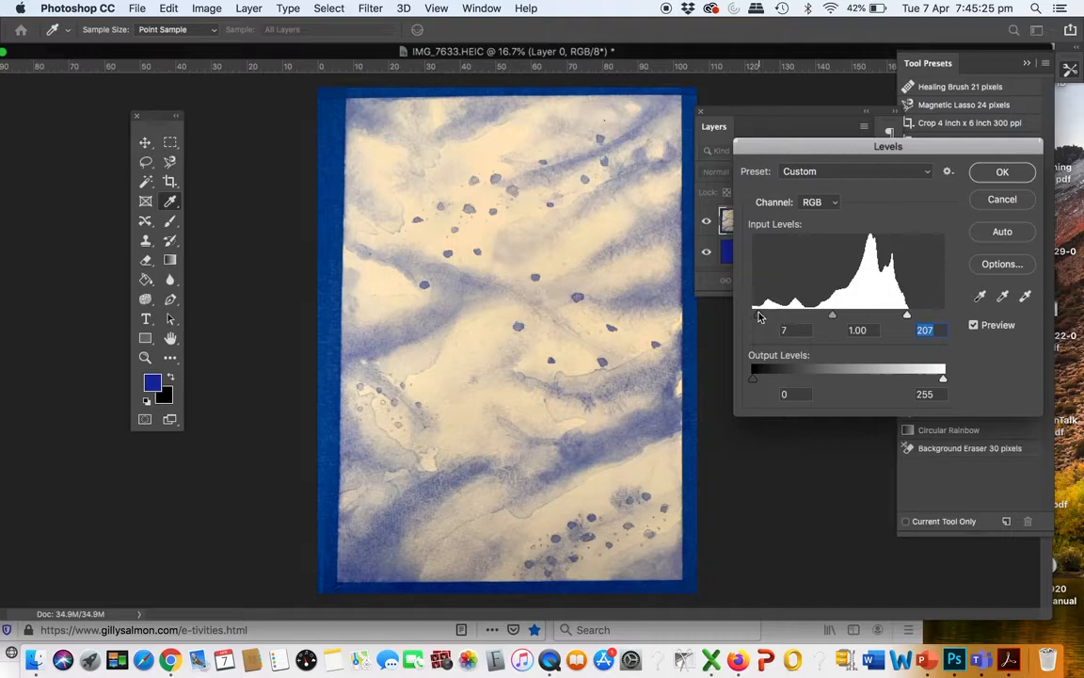
# Fine-tune the midtone input level, lower the white input level slightly further, and apply the Levels adjustment to Layer 0.
pyautogui.moveTo(838, 318)
pyautogui.mouseDown()
pyautogui.moveTo(855, 310)
pyautogui.moveTo(838, 314)
pyautogui.mouseUp()
pyautogui.moveTo(906, 318); pyautogui.dragTo(898, 316)
pyautogui.click(1003, 172)
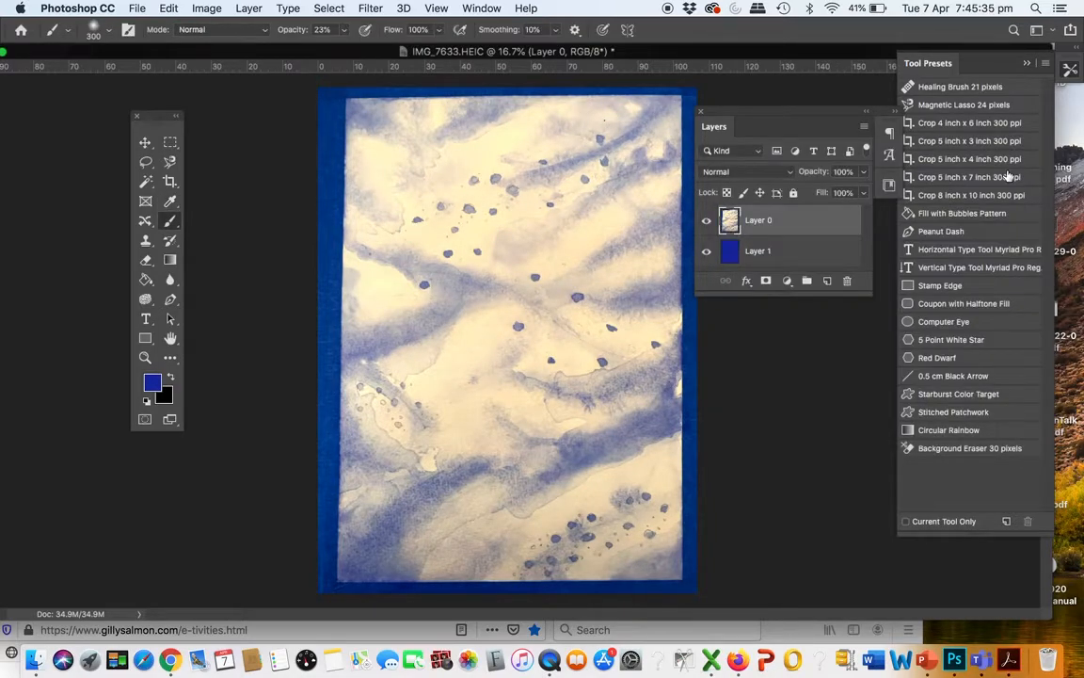
# Try Hue/Saturation on Layer 0 with hue -8, and with saturation +1 and lightness -9, discarding the changes.
pyautogui.click(206, 8)
pyautogui.moveTo(215, 50)
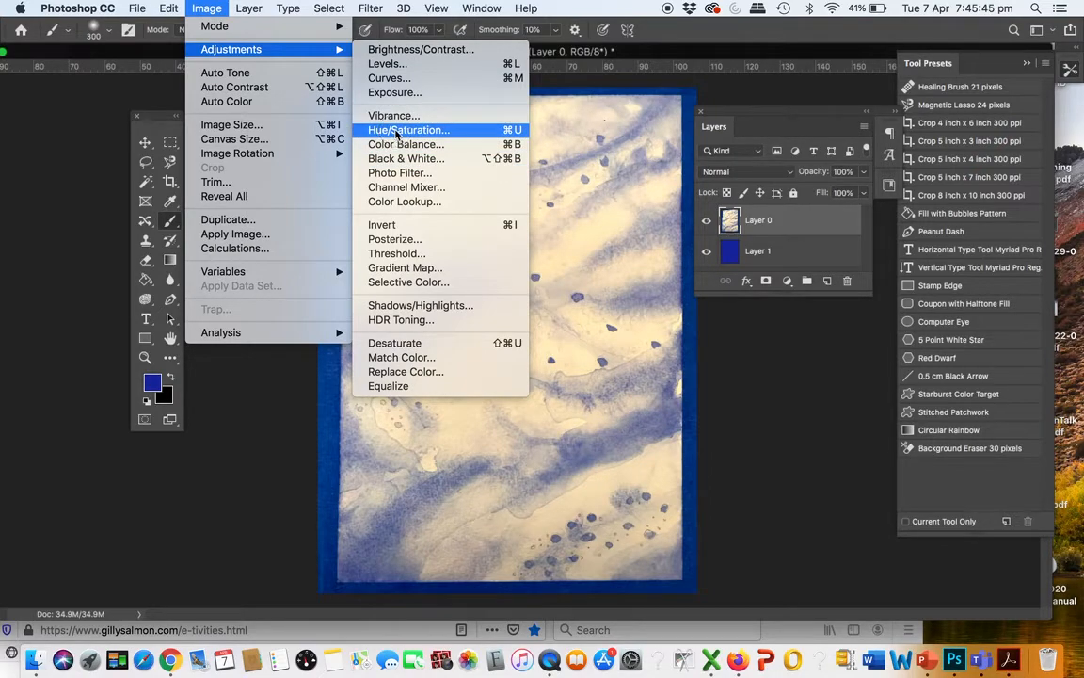
pyautogui.click(393, 130)
pyautogui.moveTo(735, 219)
pyautogui.mouseDown()
pyautogui.moveTo(674, 223)
pyautogui.moveTo(795, 224)
pyautogui.moveTo(666, 220)
pyautogui.moveTo(812, 222)
pyautogui.moveTo(728, 219)
pyautogui.mouseUp()
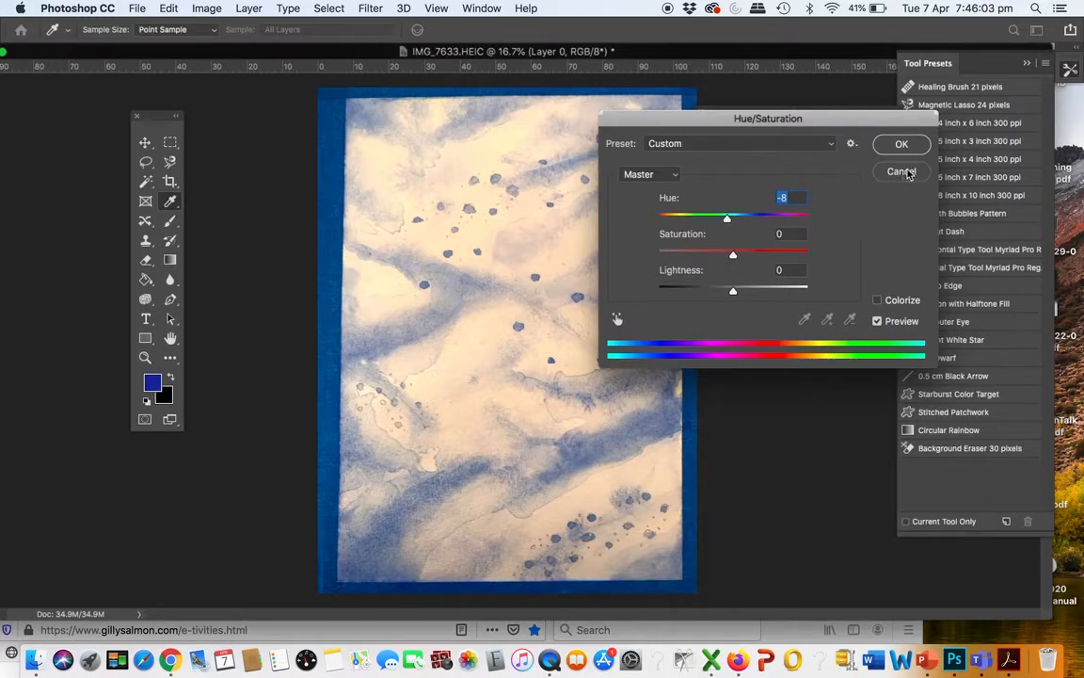
pyautogui.keyDown('alt'); pyautogui.click(902, 173); pyautogui.keyUp('alt')
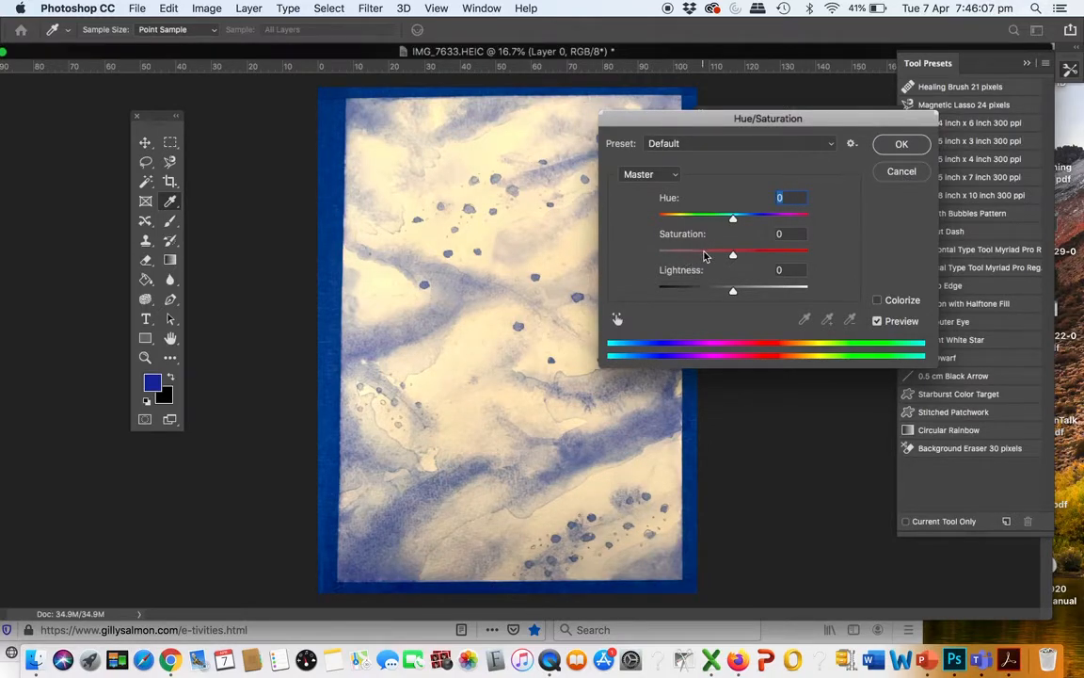
pyautogui.moveTo(733, 256)
pyautogui.mouseDown()
pyautogui.moveTo(801, 250)
pyautogui.moveTo(656, 249)
pyautogui.moveTo(735, 245)
pyautogui.mouseUp()
pyautogui.moveTo(734, 292)
pyautogui.mouseDown()
pyautogui.moveTo(673, 290)
pyautogui.moveTo(746, 288)
pyautogui.moveTo(726, 289)
pyautogui.mouseUp()
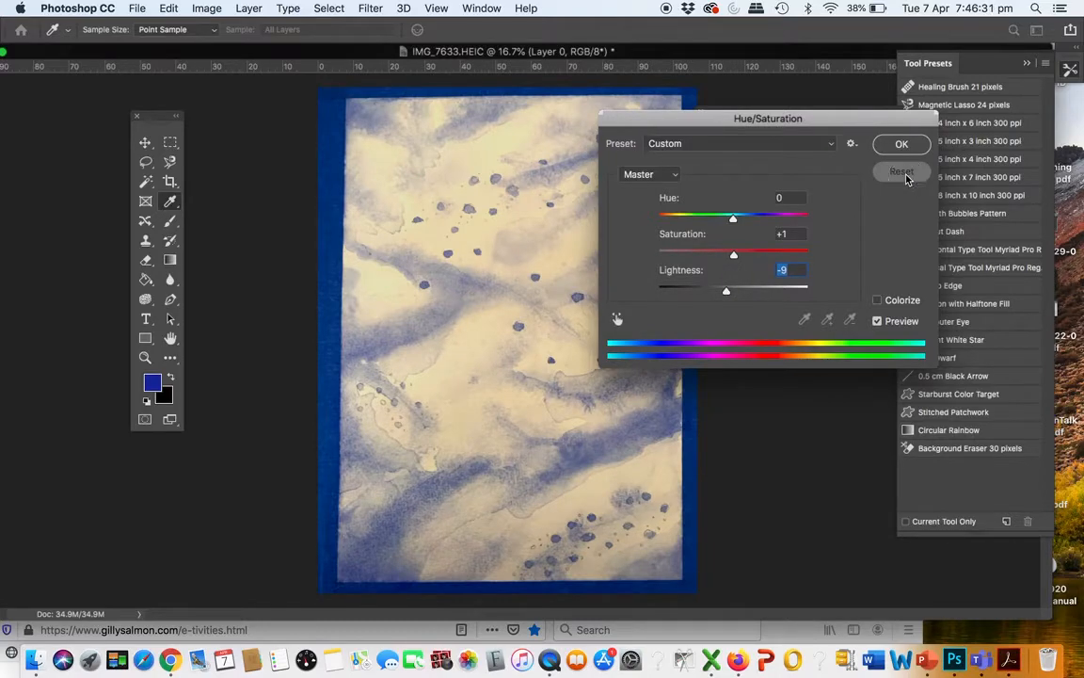
pyautogui.click(901, 172)
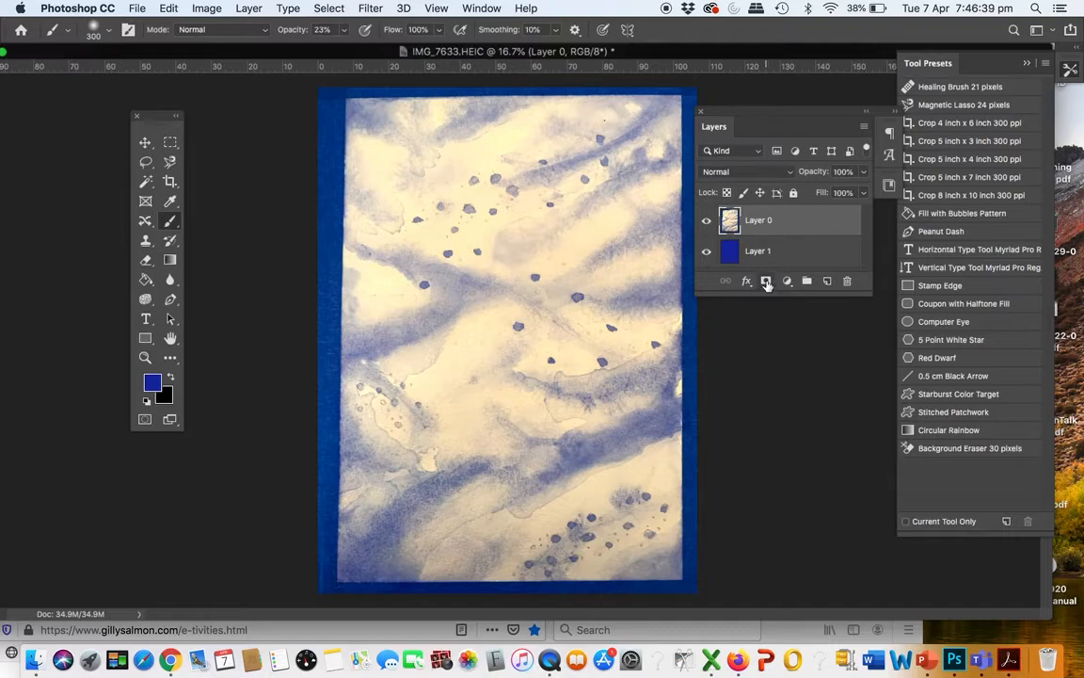
# Add a layer mask to Layer 0 and draw the black-to-white gradient on it from the lower edge to the upper part.
pyautogui.click(767, 281)
pyautogui.click(729, 221)
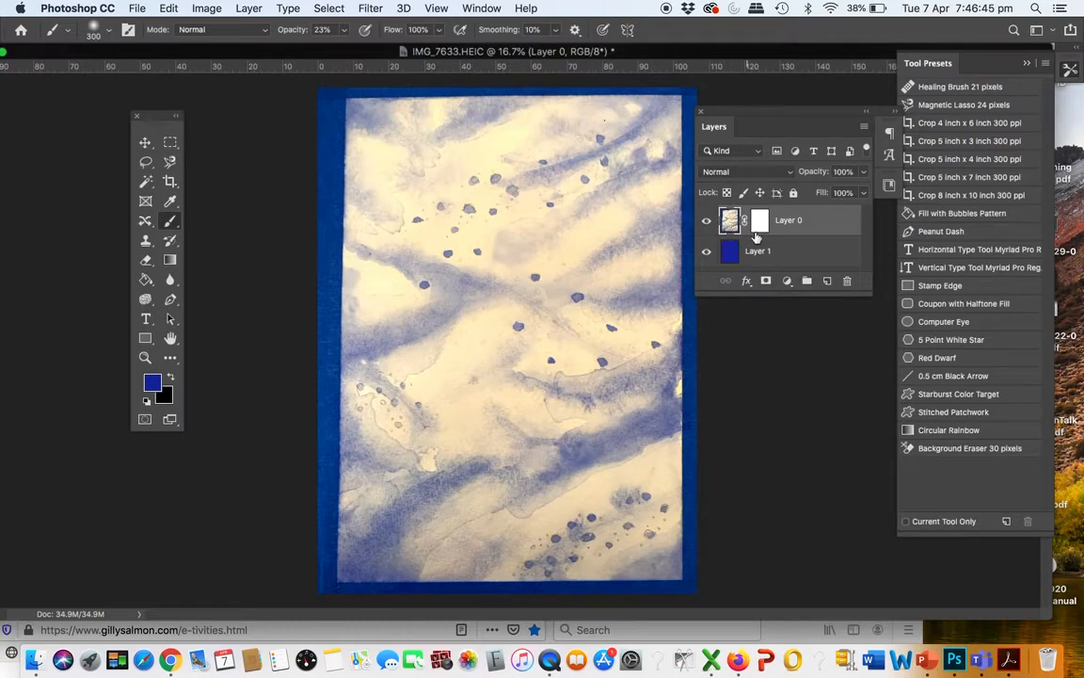
pyautogui.click(759, 222)
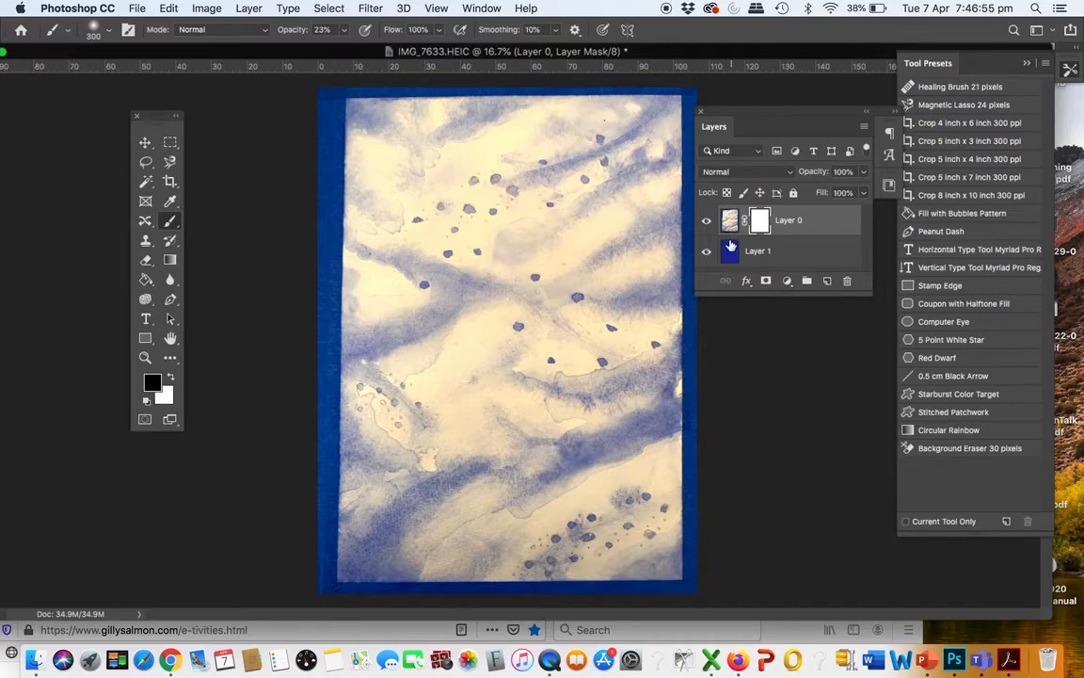
pyautogui.click(169, 261)
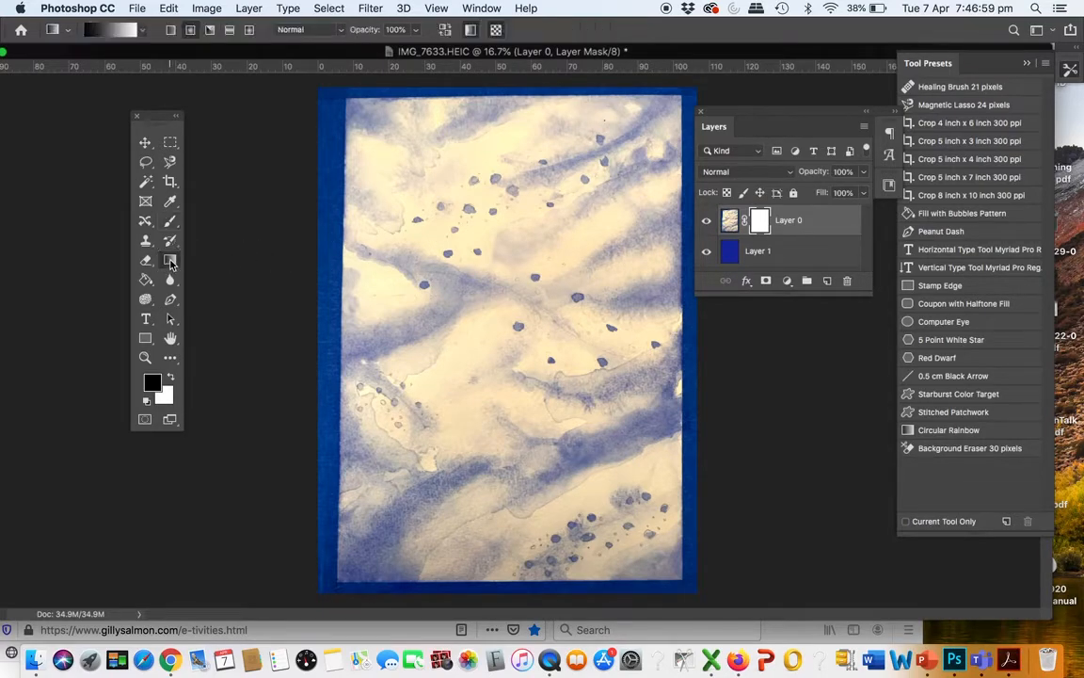
pyautogui.moveTo(500, 591); pyautogui.dragTo(505, 232)
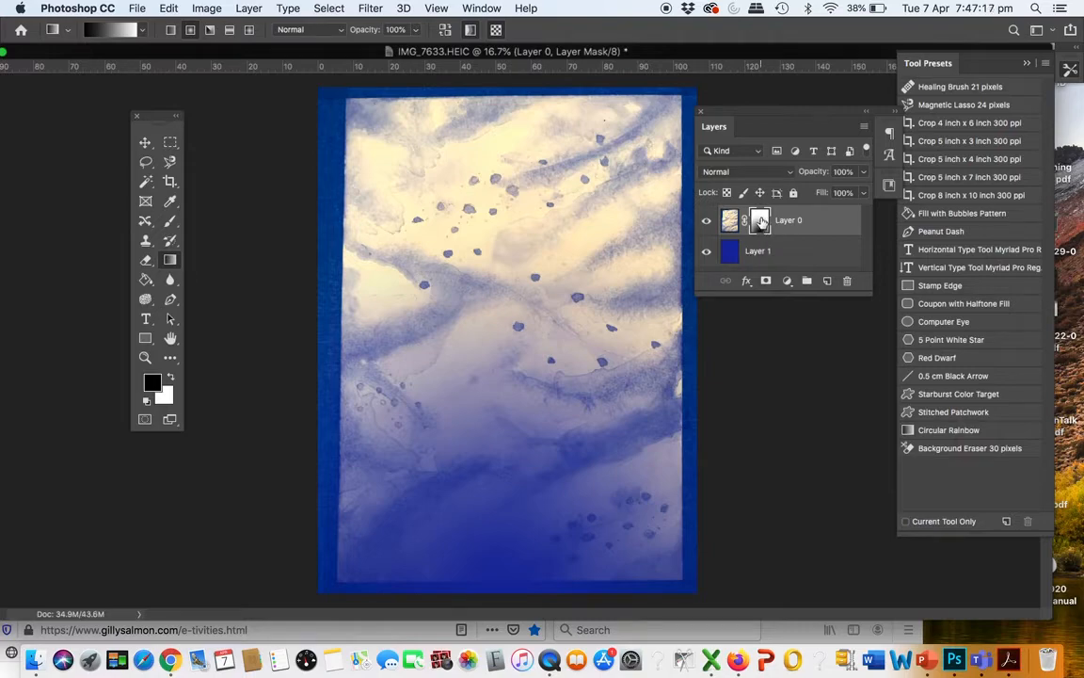
# Paint black on Layer 0's mask along the painting's upper and left edges with the 300-pixel brush at 23% opacity.
pyautogui.click(145, 181)
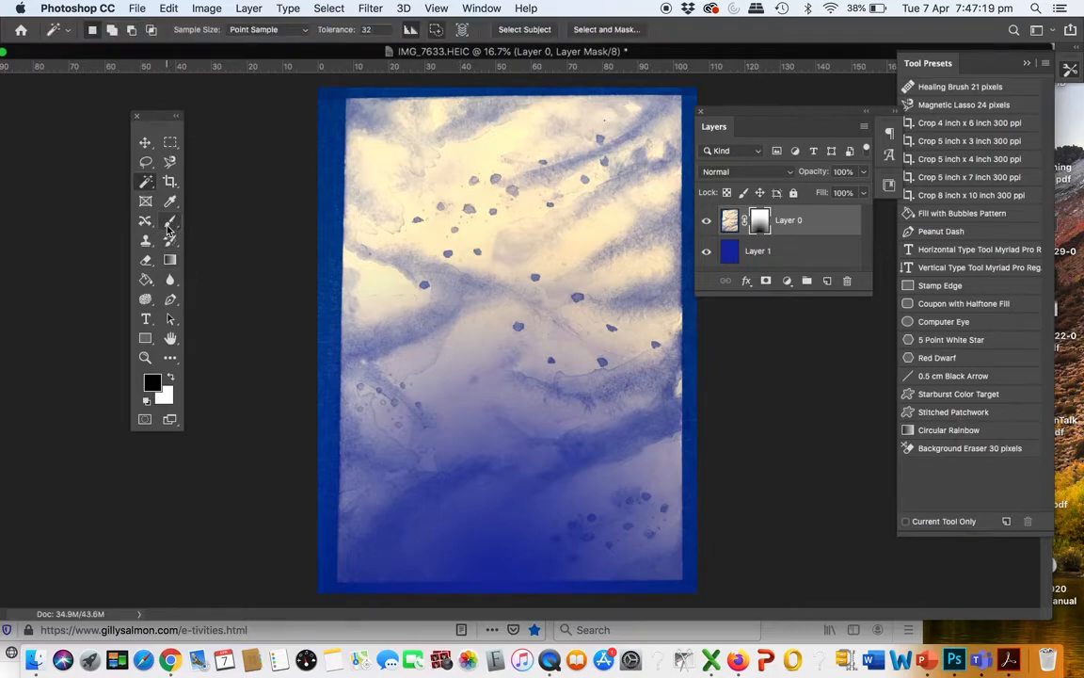
pyautogui.click(171, 222)
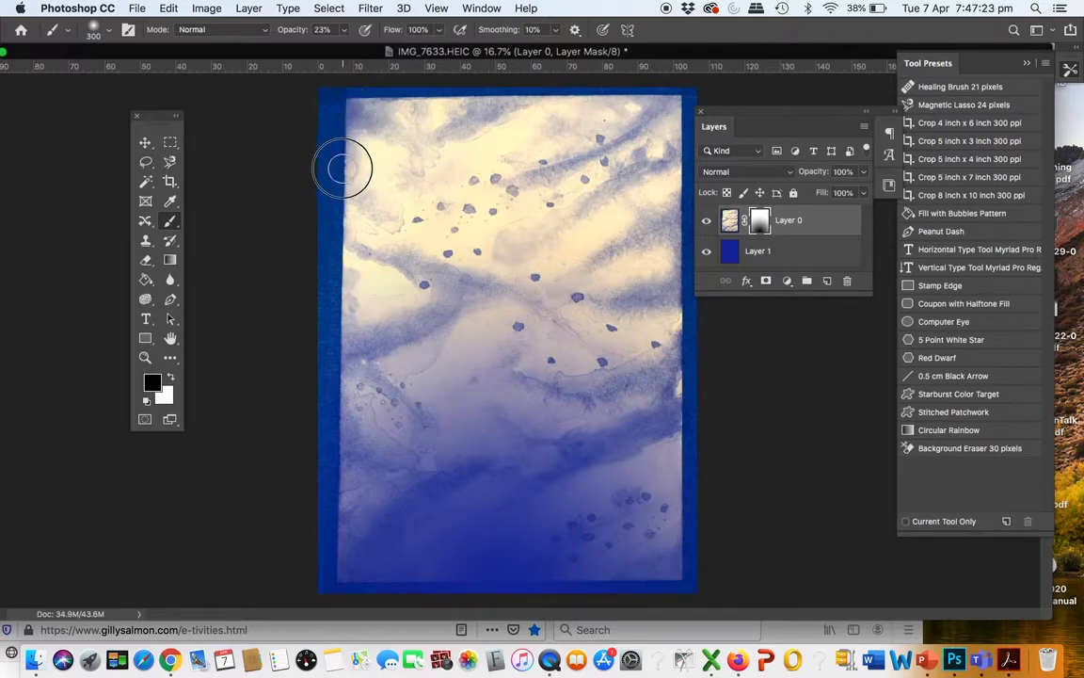
pyautogui.moveTo(345, 113)
pyautogui.mouseDown()
pyautogui.moveTo(662, 103)
pyautogui.moveTo(400, 111)
pyautogui.moveTo(515, 117)
pyautogui.moveTo(368, 109)
pyautogui.moveTo(323, 136)
pyautogui.moveTo(324, 171)
pyautogui.moveTo(361, 153)
pyautogui.moveTo(353, 116)
pyautogui.moveTo(357, 160)
pyautogui.moveTo(390, 137)
pyautogui.moveTo(366, 147)
pyautogui.moveTo(351, 184)
pyautogui.moveTo(346, 114)
pyautogui.moveTo(354, 186)
pyautogui.moveTo(350, 95)
pyautogui.moveTo(339, 430)
pyautogui.moveTo(353, 242)
pyautogui.mouseUp()
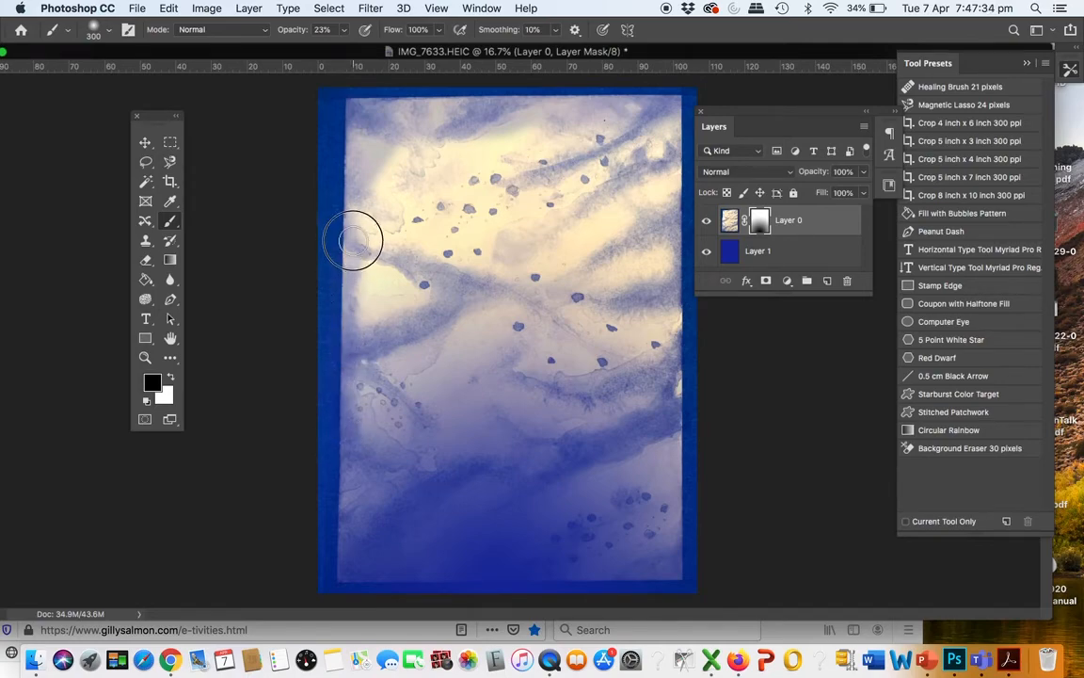
# Raise the brush opacity to 100% and paint black on Layer 0's mask over the painting's upper left edge and corner.
pyautogui.click(347, 35)
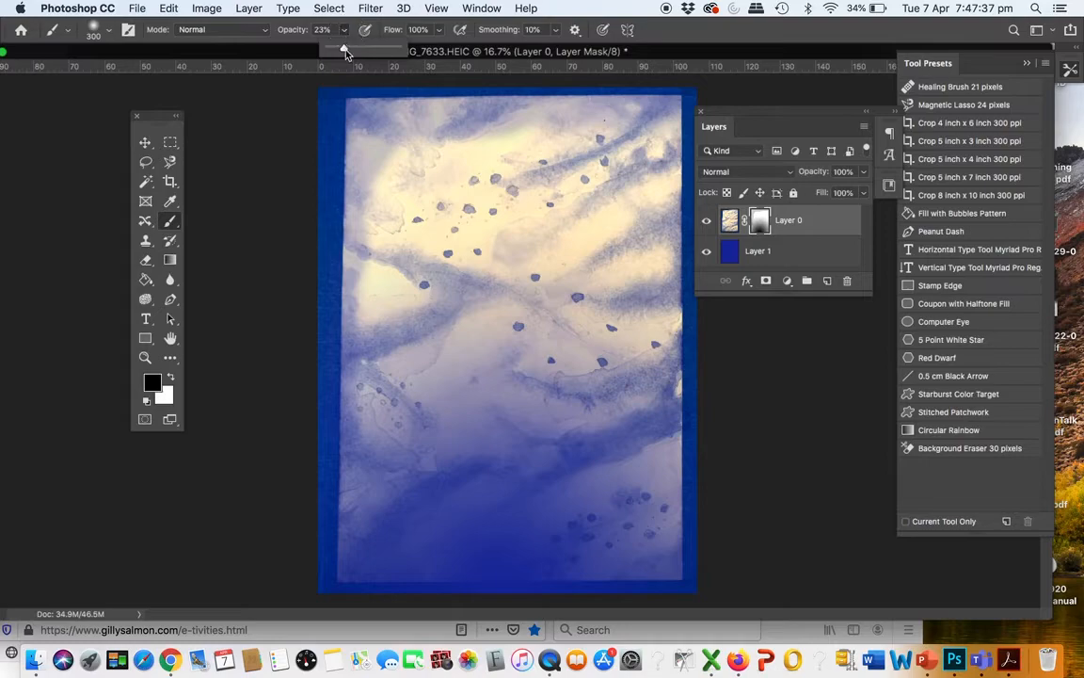
pyautogui.moveTo(337, 48); pyautogui.dragTo(397, 49)
pyautogui.moveTo(358, 101); pyautogui.dragTo(337, 251)
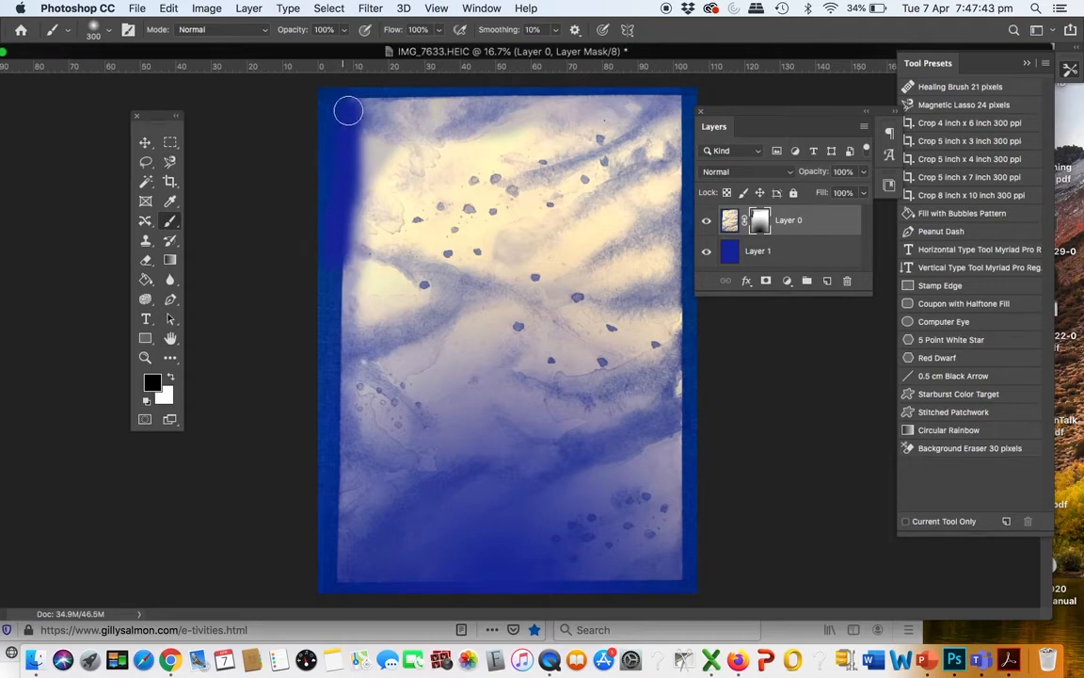
pyautogui.moveTo(385, 104); pyautogui.dragTo(372, 98)
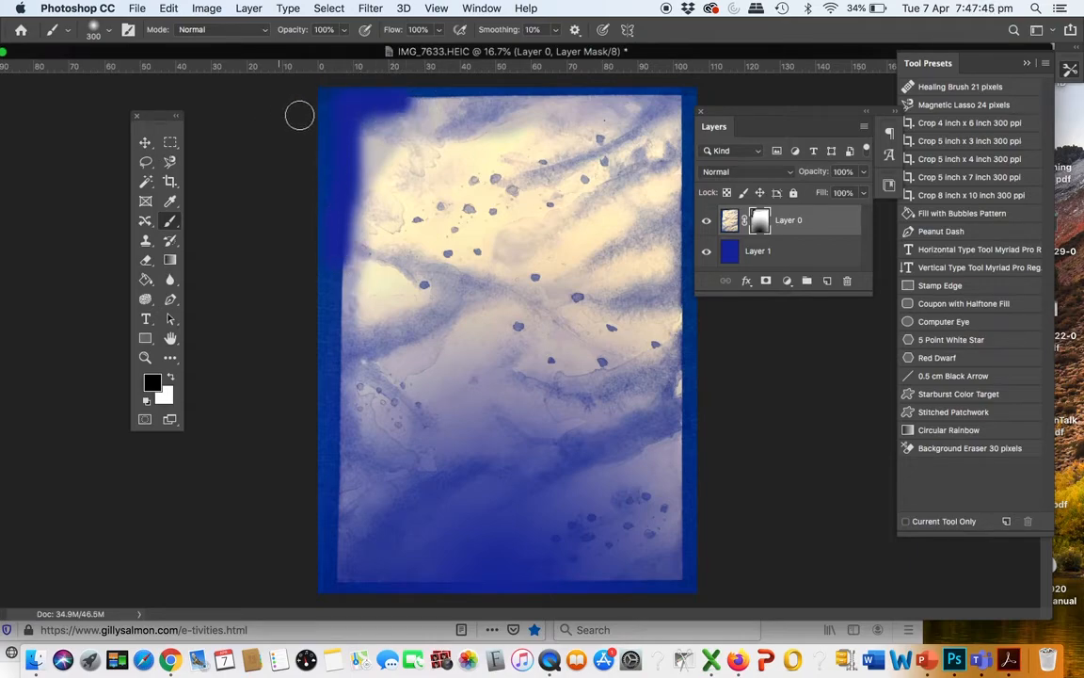
# Set the brush opacity to 58% and paint black on Layer 0's mask along the painting's upper edge.
pyautogui.click(347, 31)
pyautogui.moveTo(344, 44); pyautogui.dragTo(314, 47)
pyautogui.moveTo(367, 92); pyautogui.dragTo(477, 109)
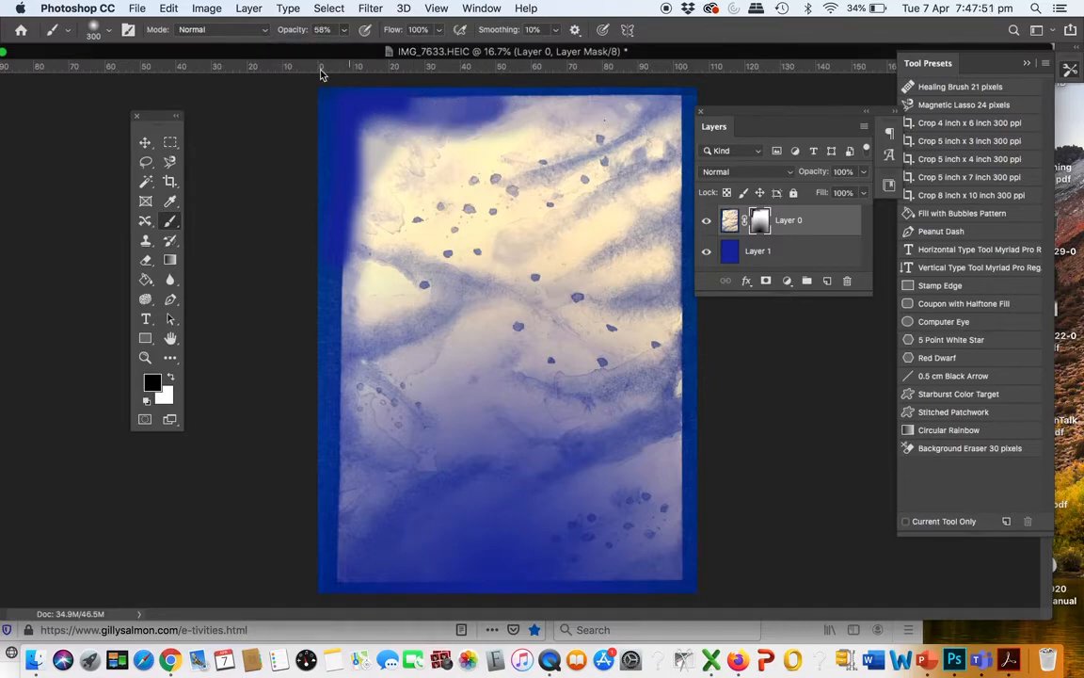
# Reduce the brush opacity to 10% and brush lightly over the painting's upper left area on Layer 0's mask.
pyautogui.click(345, 30)
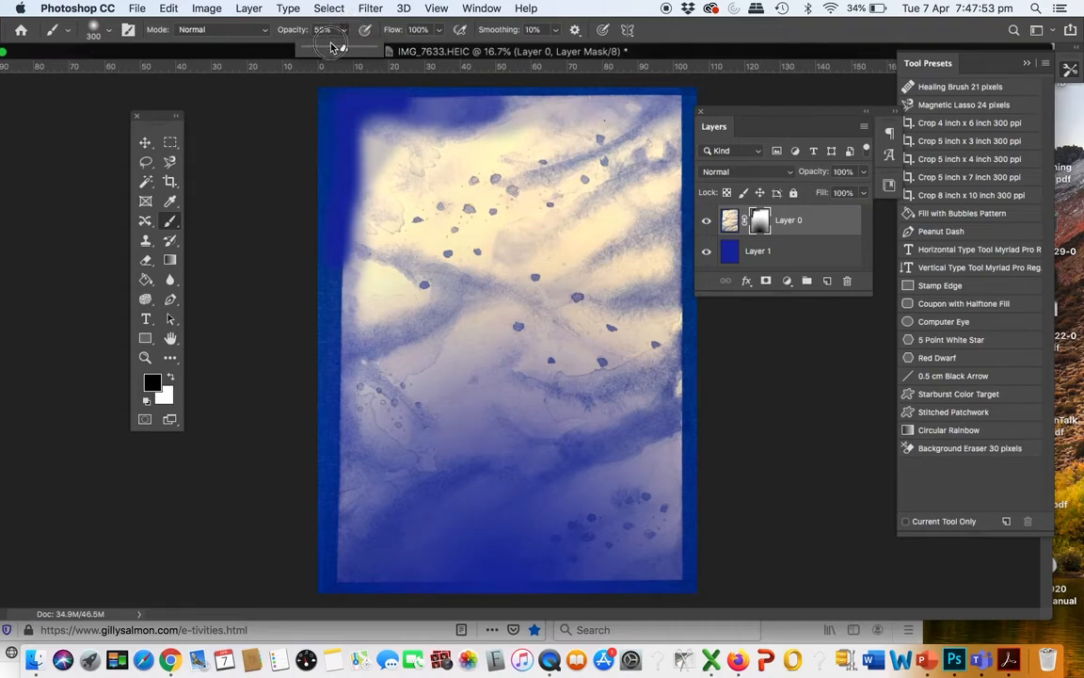
pyautogui.moveTo(340, 50); pyautogui.dragTo(310, 49)
pyautogui.moveTo(460, 106)
pyautogui.mouseDown()
pyautogui.moveTo(549, 103)
pyautogui.moveTo(483, 132)
pyautogui.moveTo(504, 134)
pyautogui.moveTo(454, 146)
pyautogui.moveTo(504, 138)
pyautogui.moveTo(404, 139)
pyautogui.moveTo(443, 120)
pyautogui.moveTo(390, 105)
pyautogui.mouseUp()
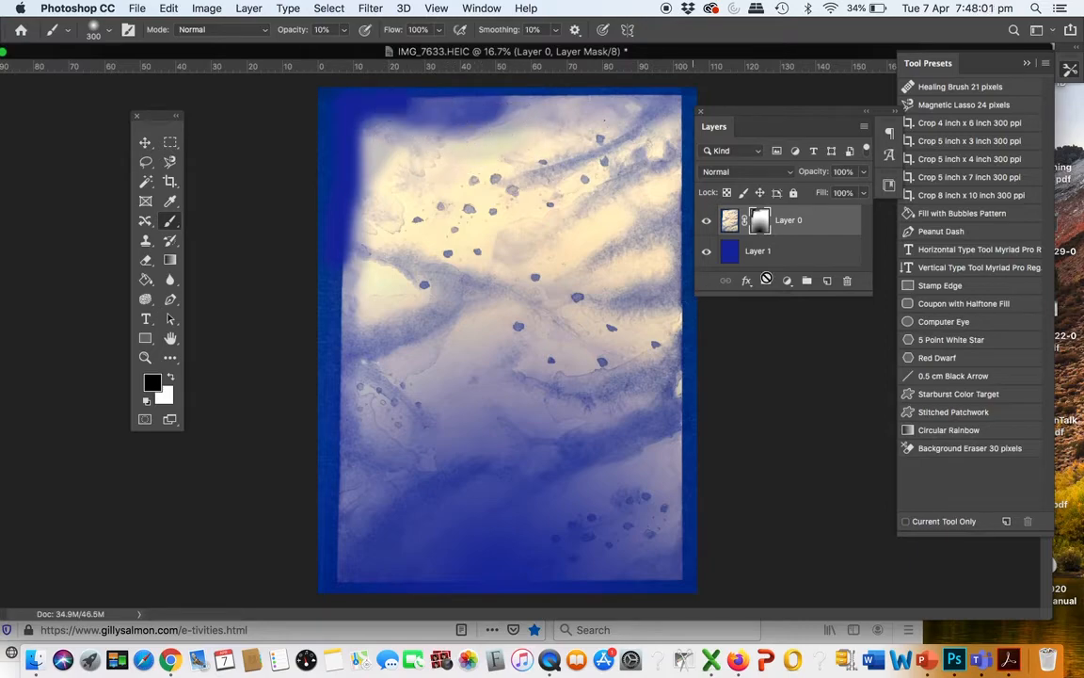
# Discard the painted gradient mask from Layer 0 without applying it.
pyautogui.click(847, 285)
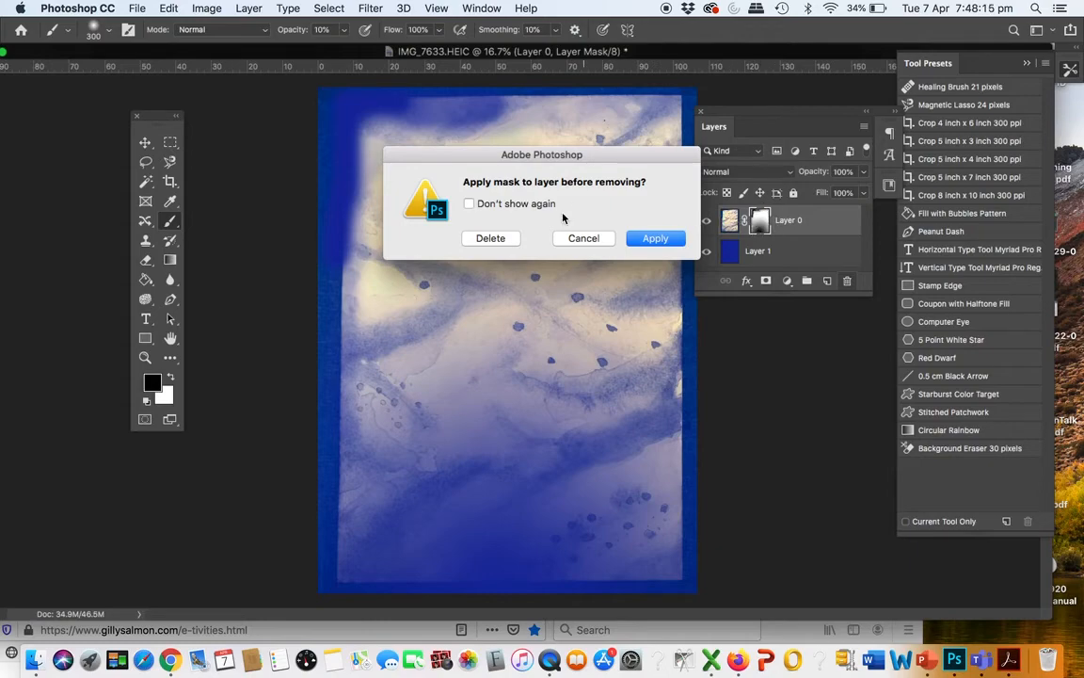
pyautogui.click(496, 240)
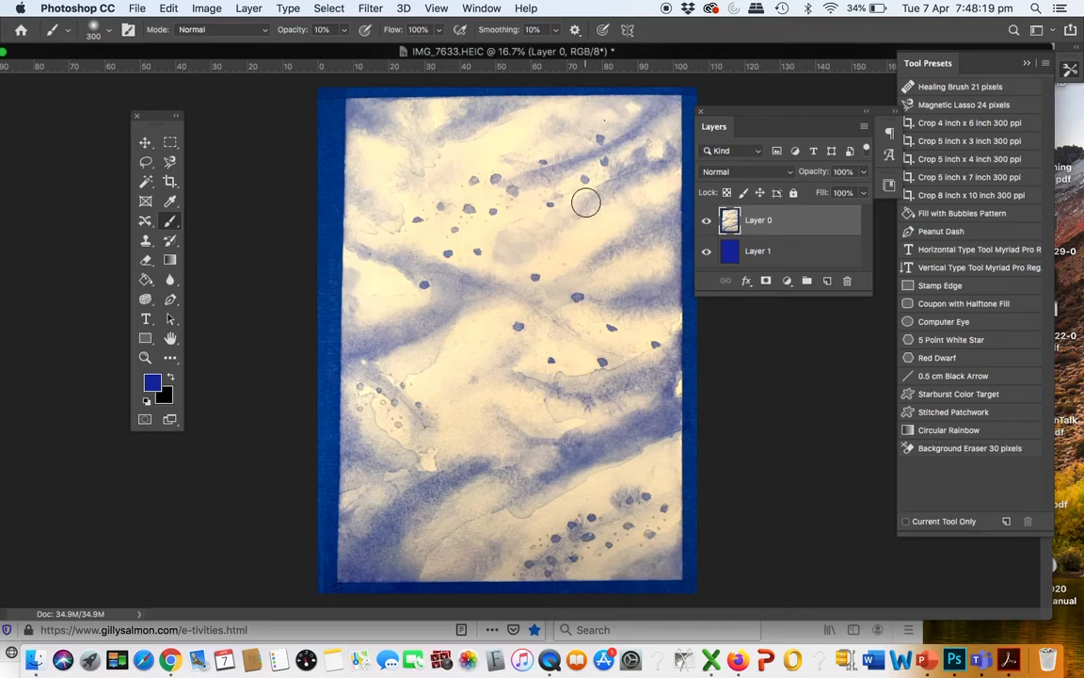
# Try to open the recent file IMG_3520.HEIC.
pyautogui.click(137, 9)
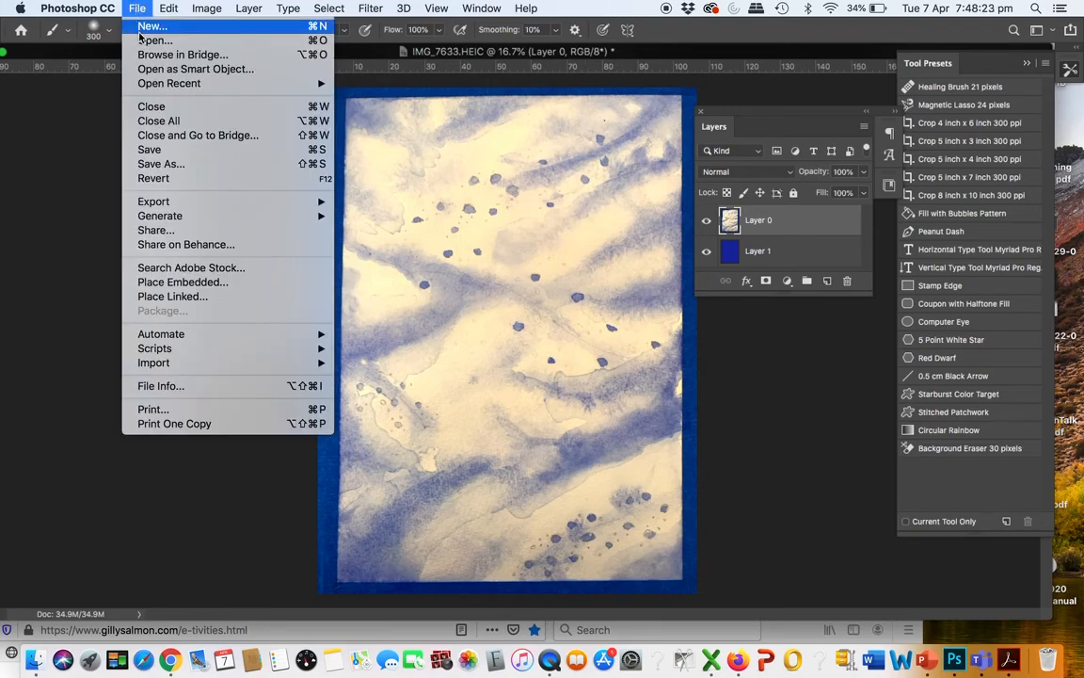
pyautogui.moveTo(144, 85)
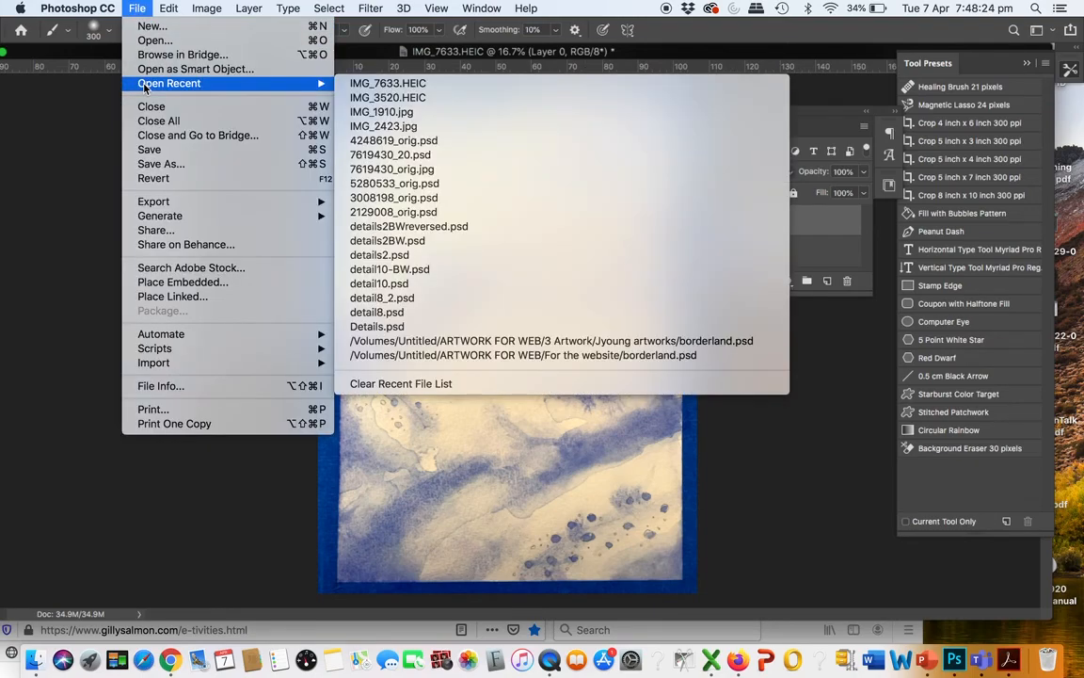
pyautogui.click(366, 98)
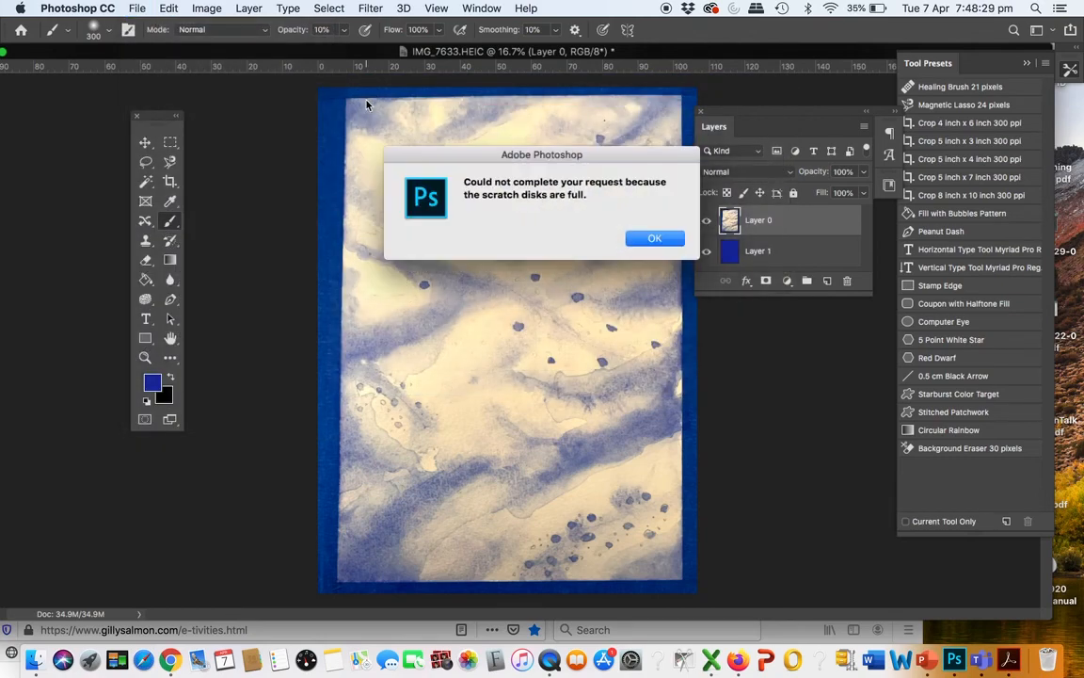
pyautogui.click(654, 238)
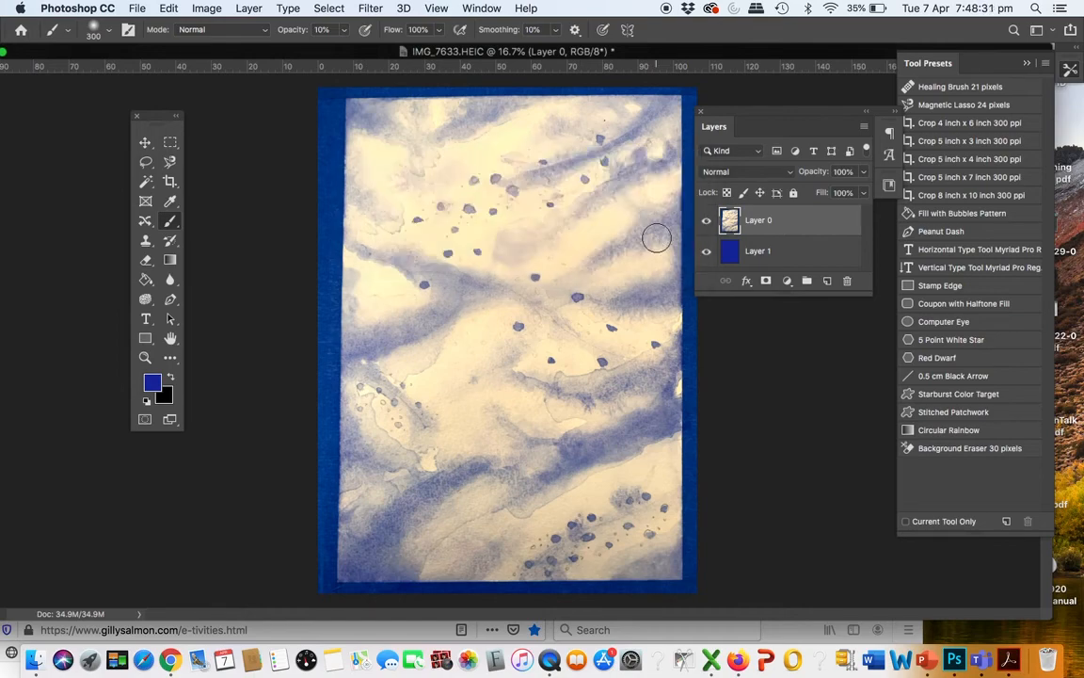